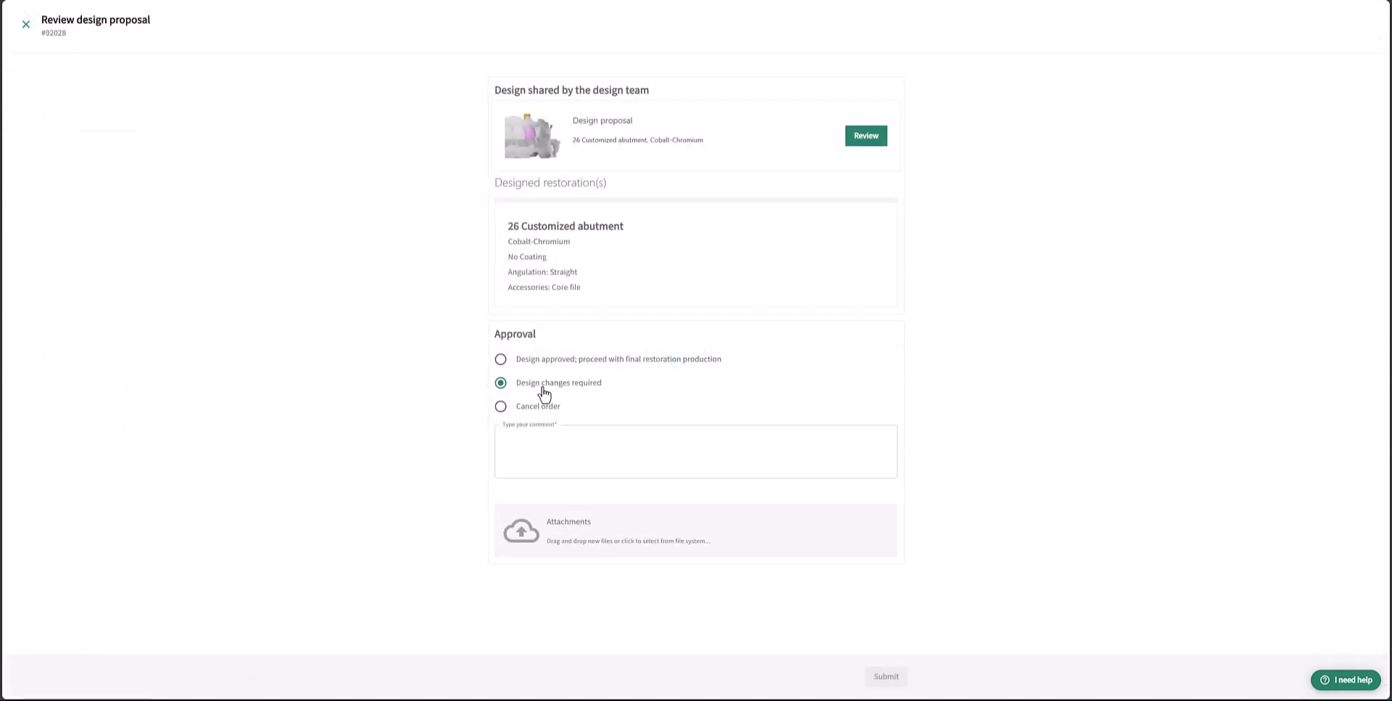
Open the shared design proposal for the 26 customized abutment in the 3D review viewer.
left_click(862, 144)
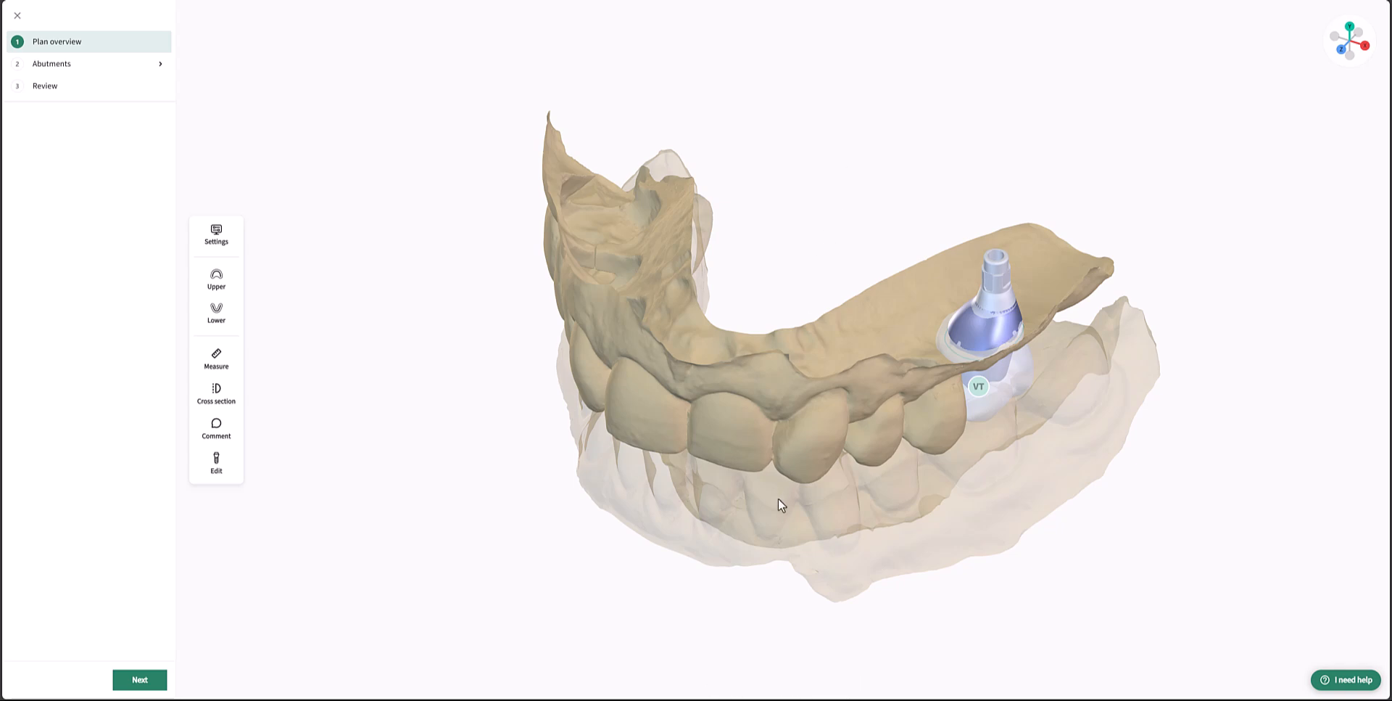
left_click_drag(776, 493, 880, 450)
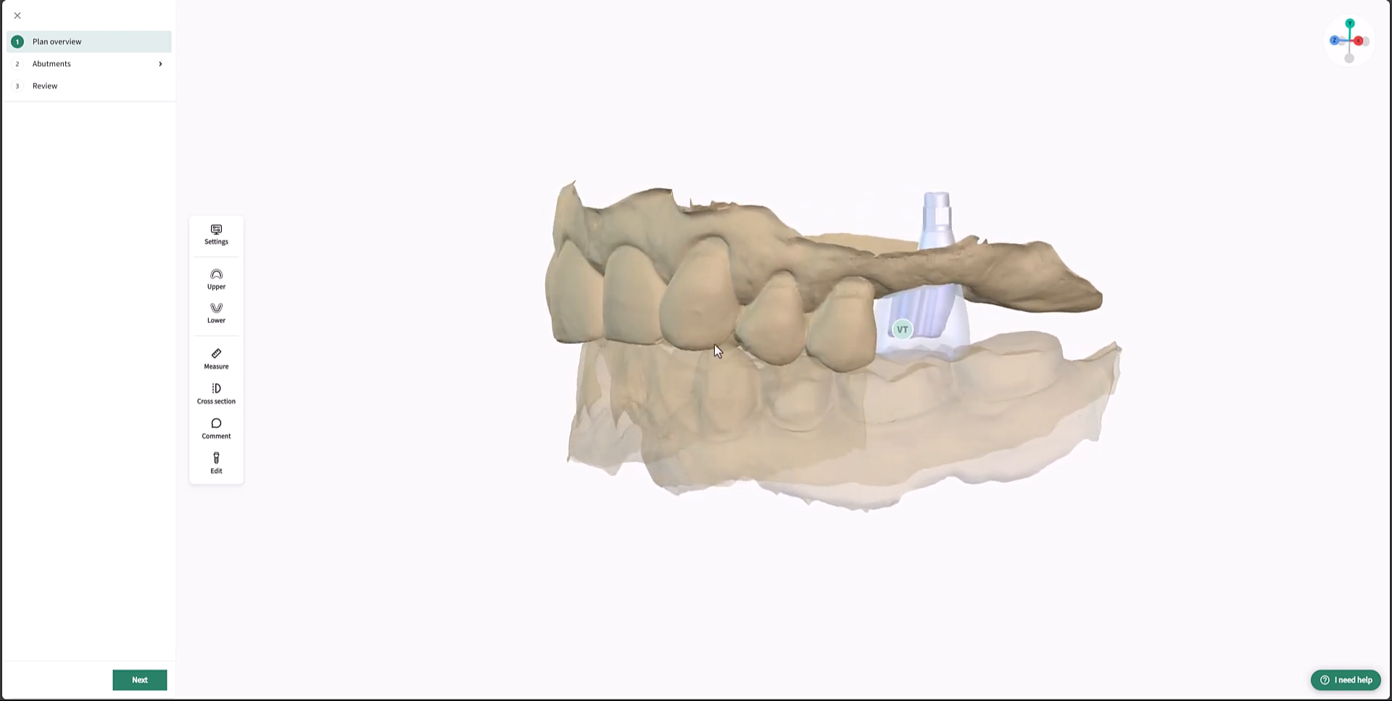
Hide the upper jaw's arch and show it again, and do the same with the lower jaw.
left_click(232, 283)
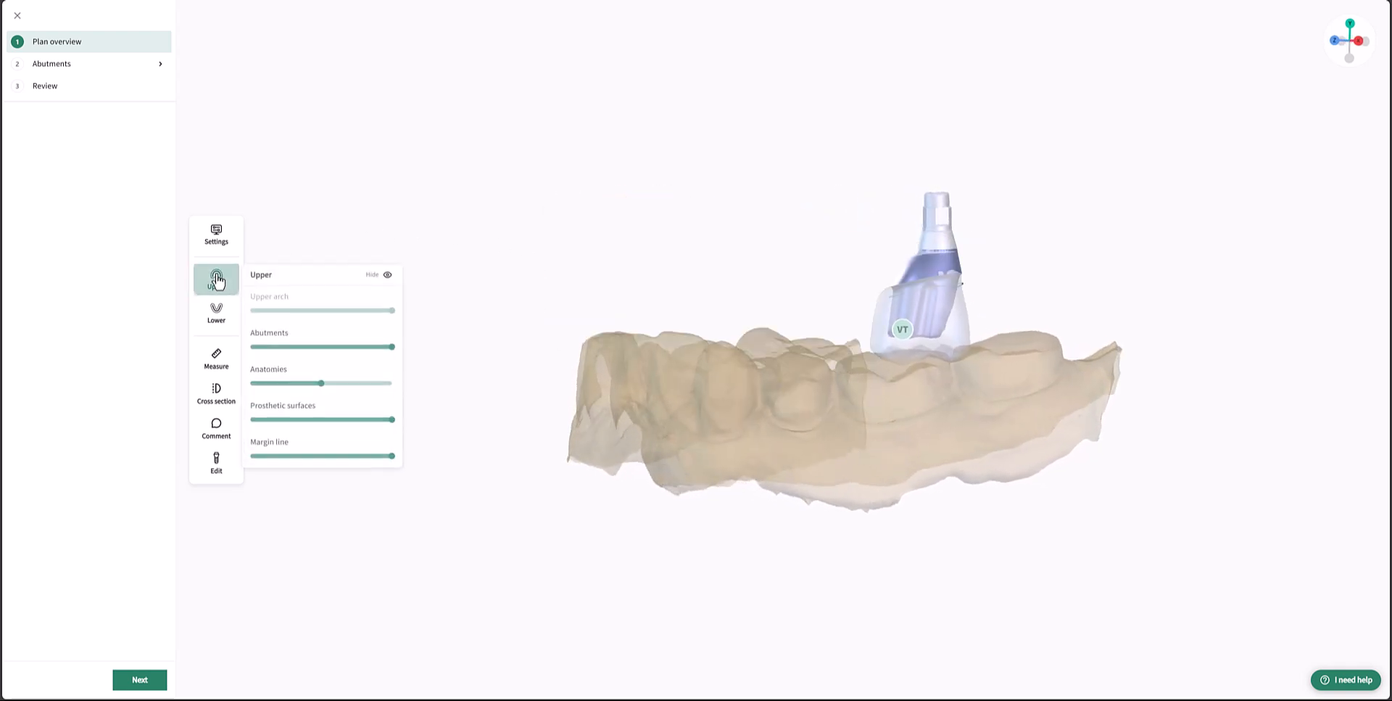
left_click(324, 279)
left_click(324, 281)
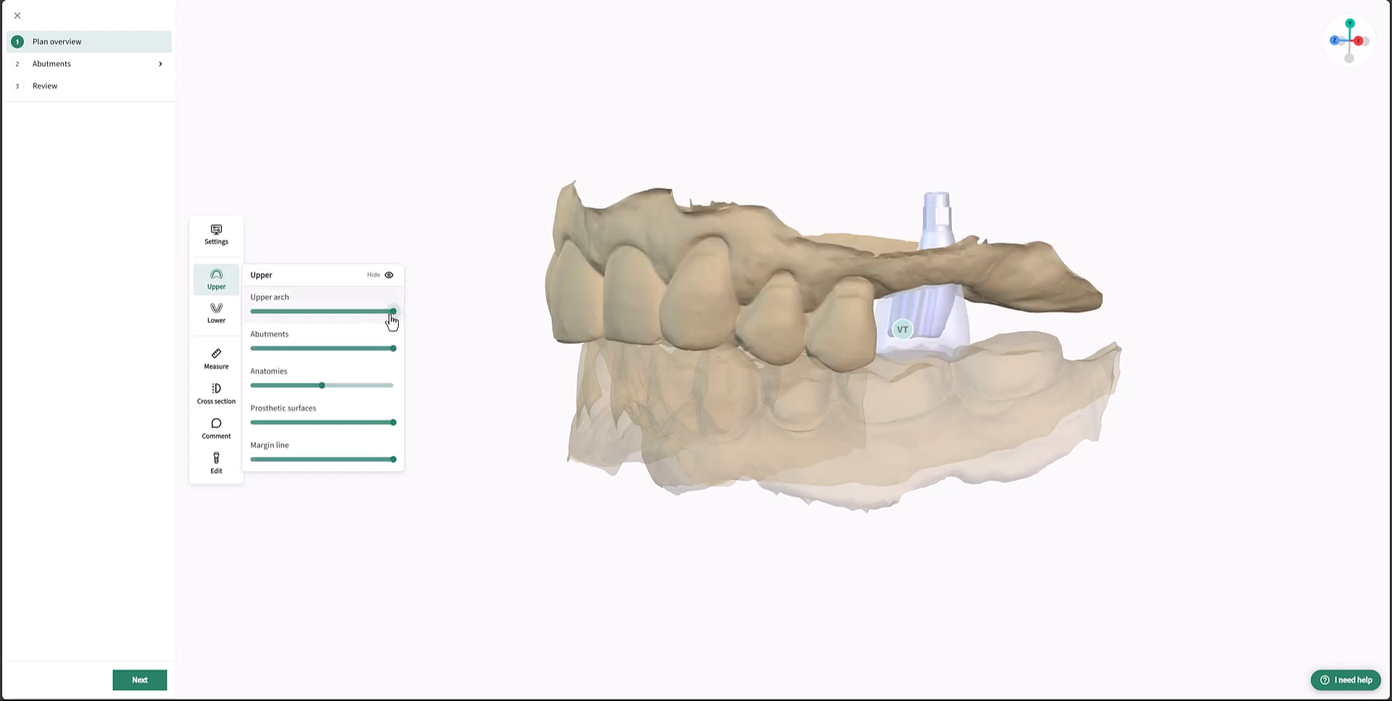
left_click(209, 321)
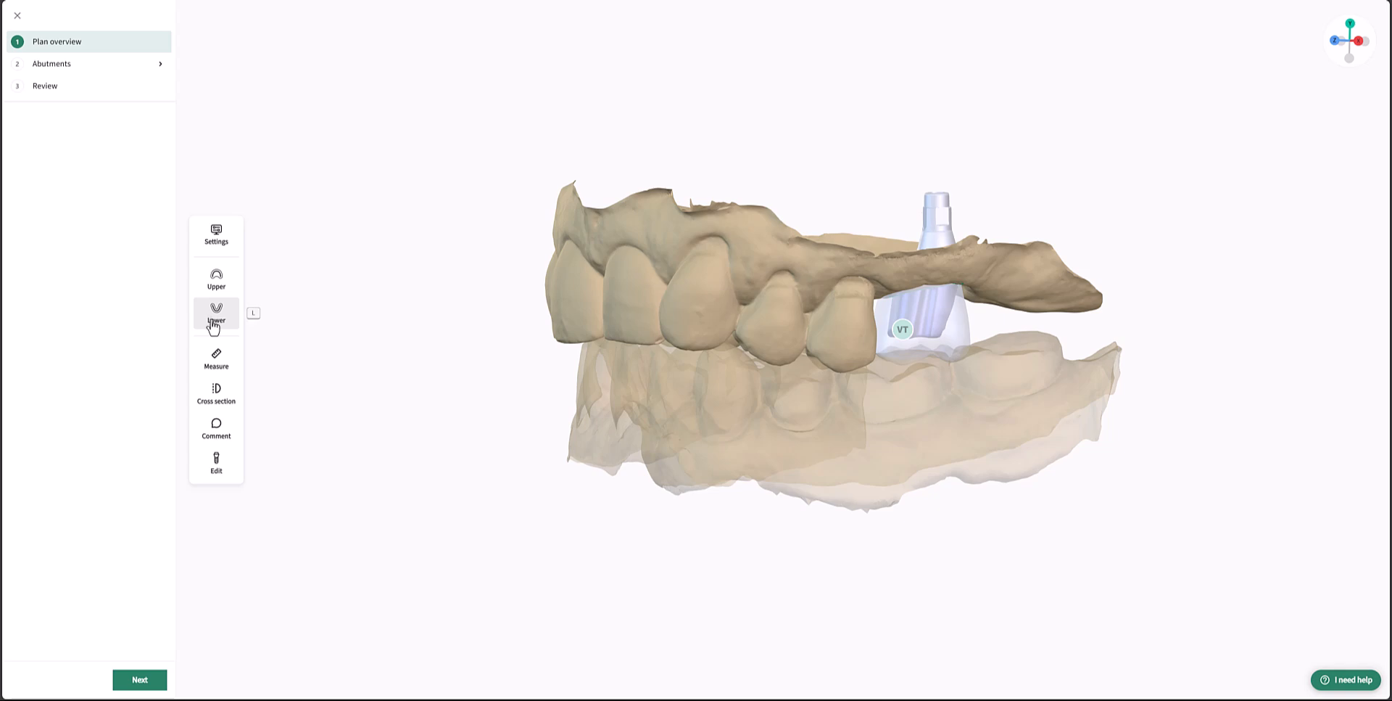
left_click(301, 316)
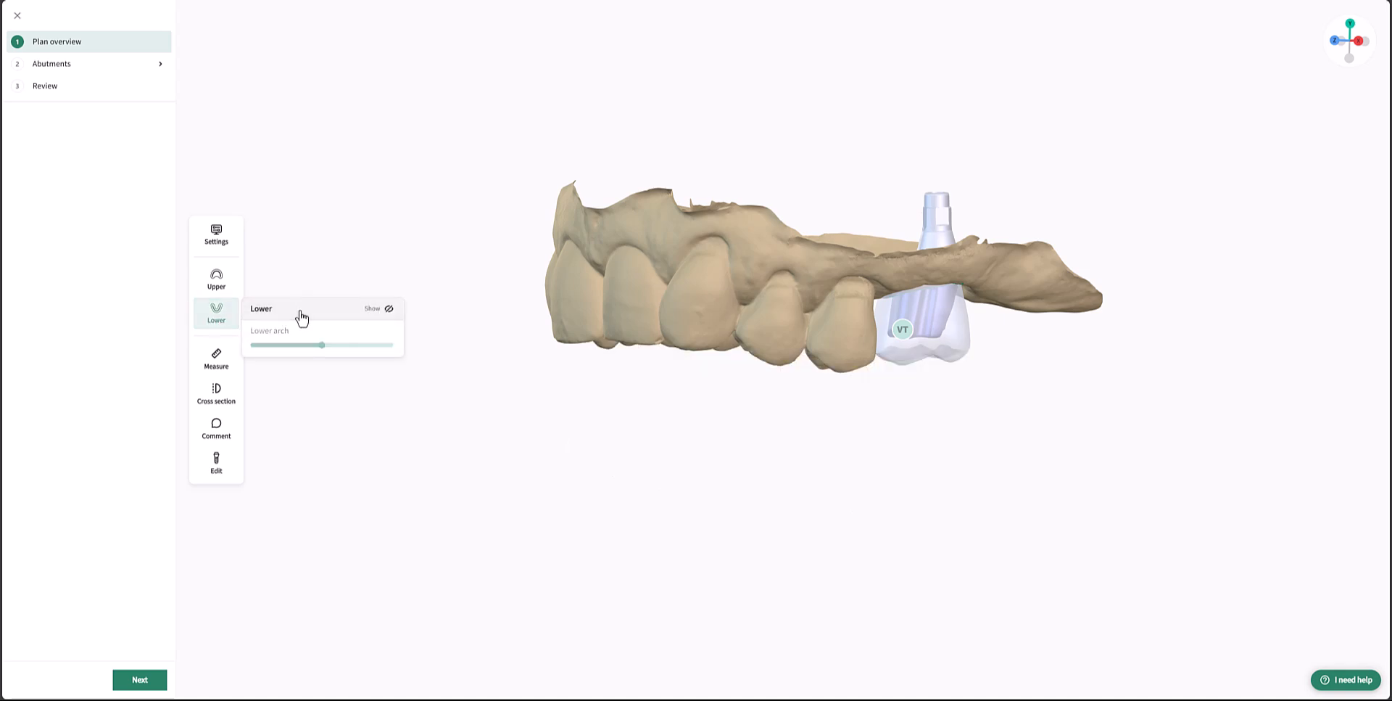
left_click(301, 316)
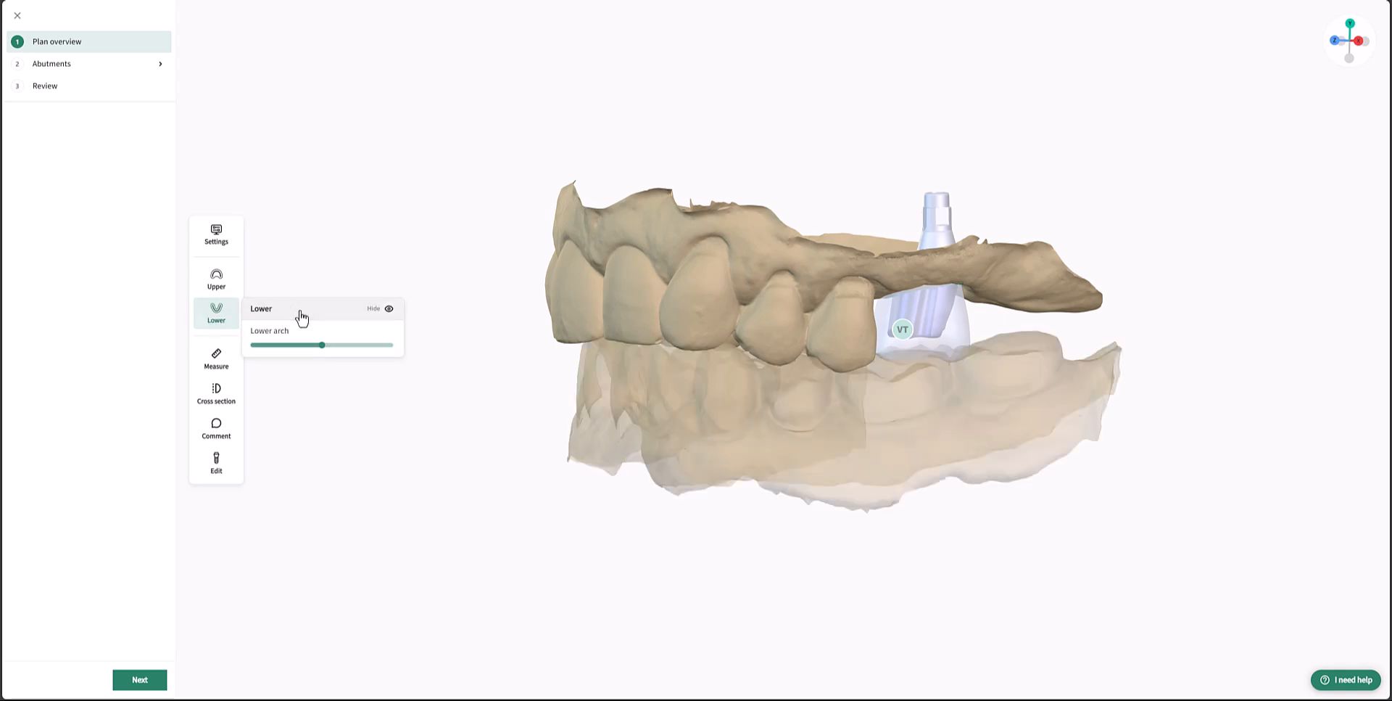
Measure the vertical gap between the abutment's occlusal end and the lower arch, then delete the measurement and leave the measuring tool.
left_click(217, 359)
left_click(217, 367)
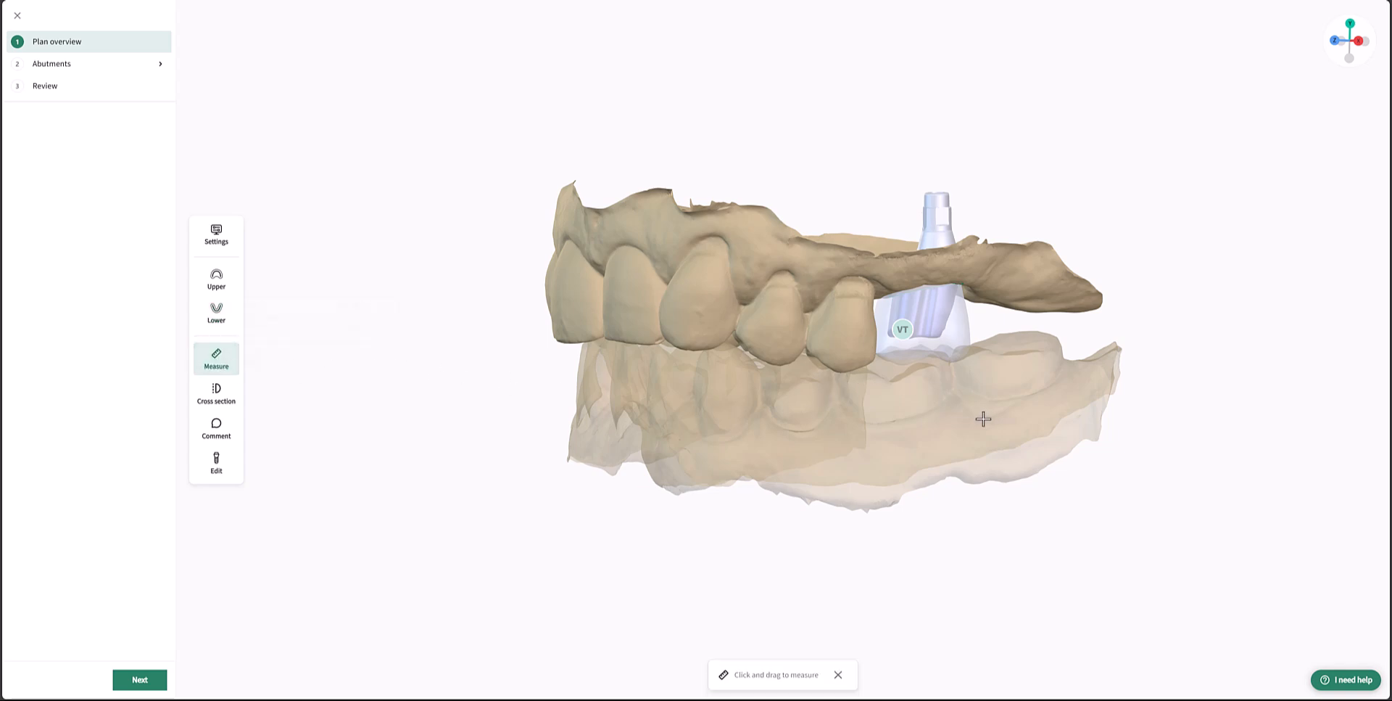
middle_click_drag(969, 418, 846, 456)
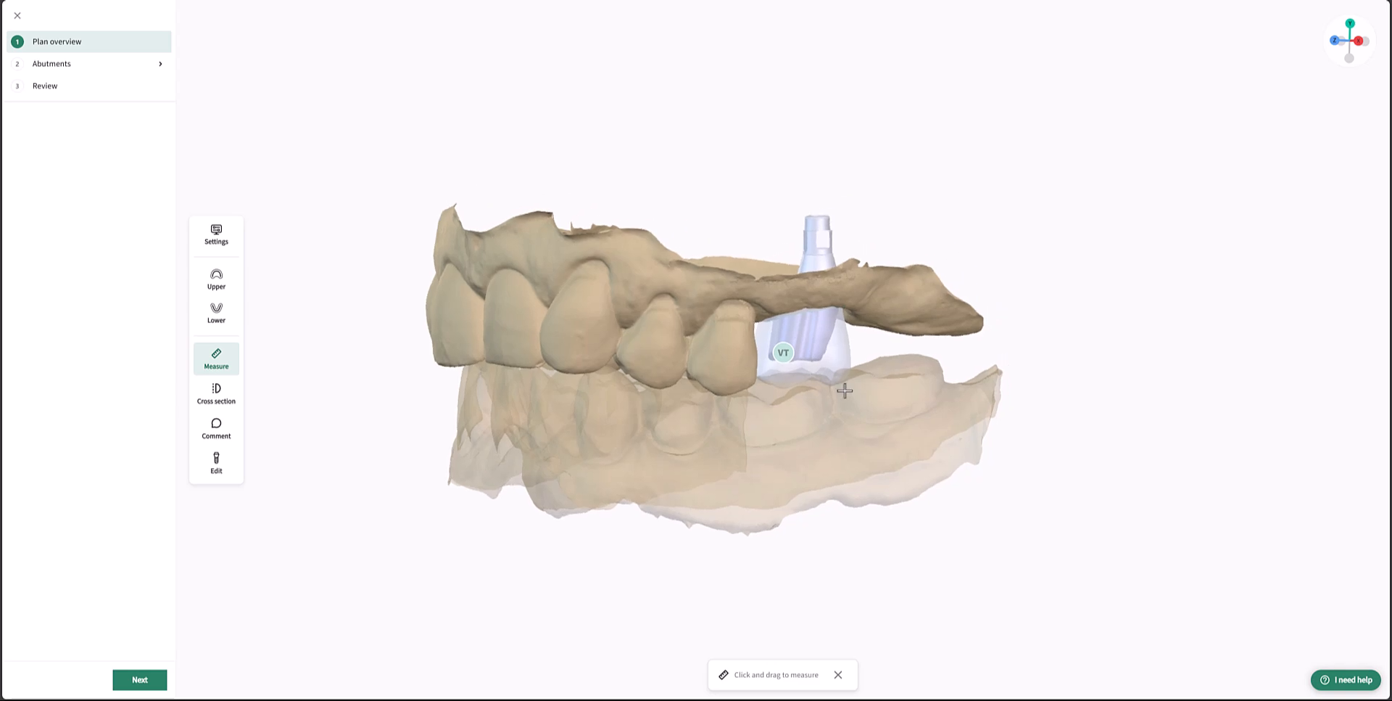
left_click(813, 359)
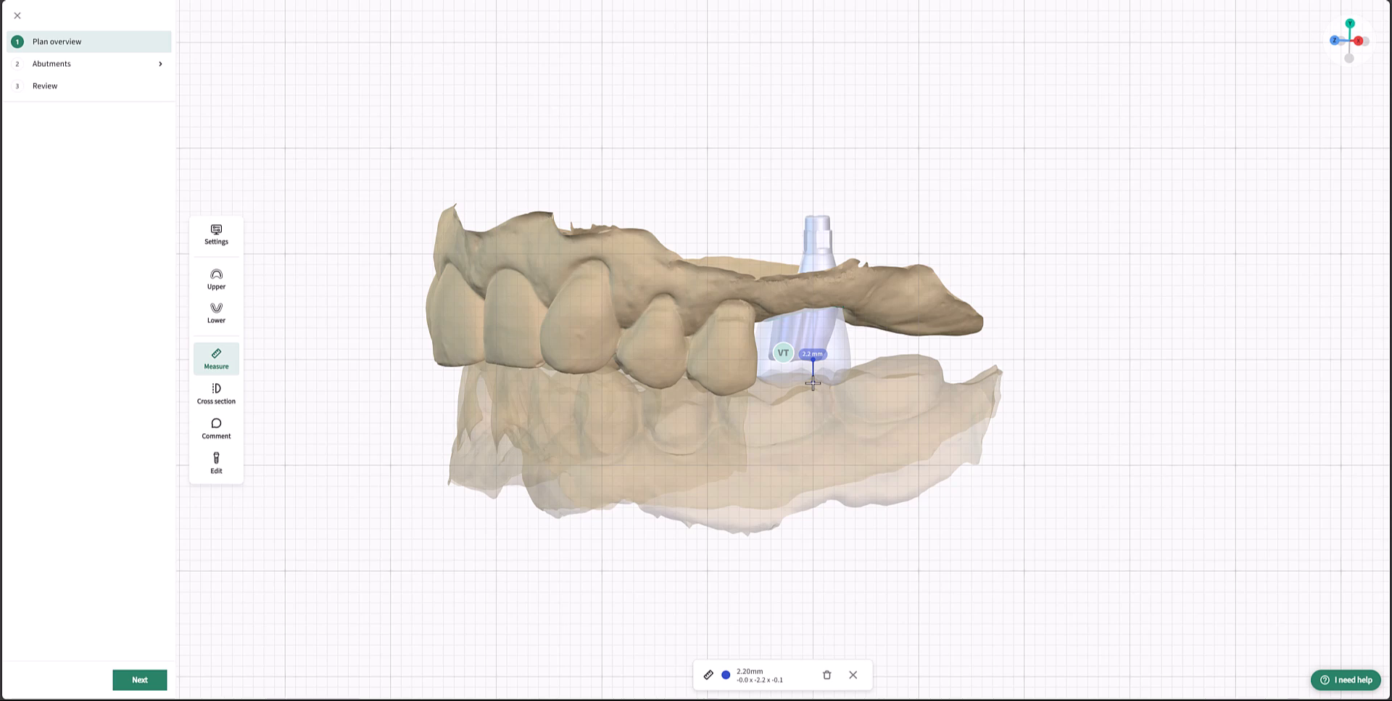
left_click(813, 382)
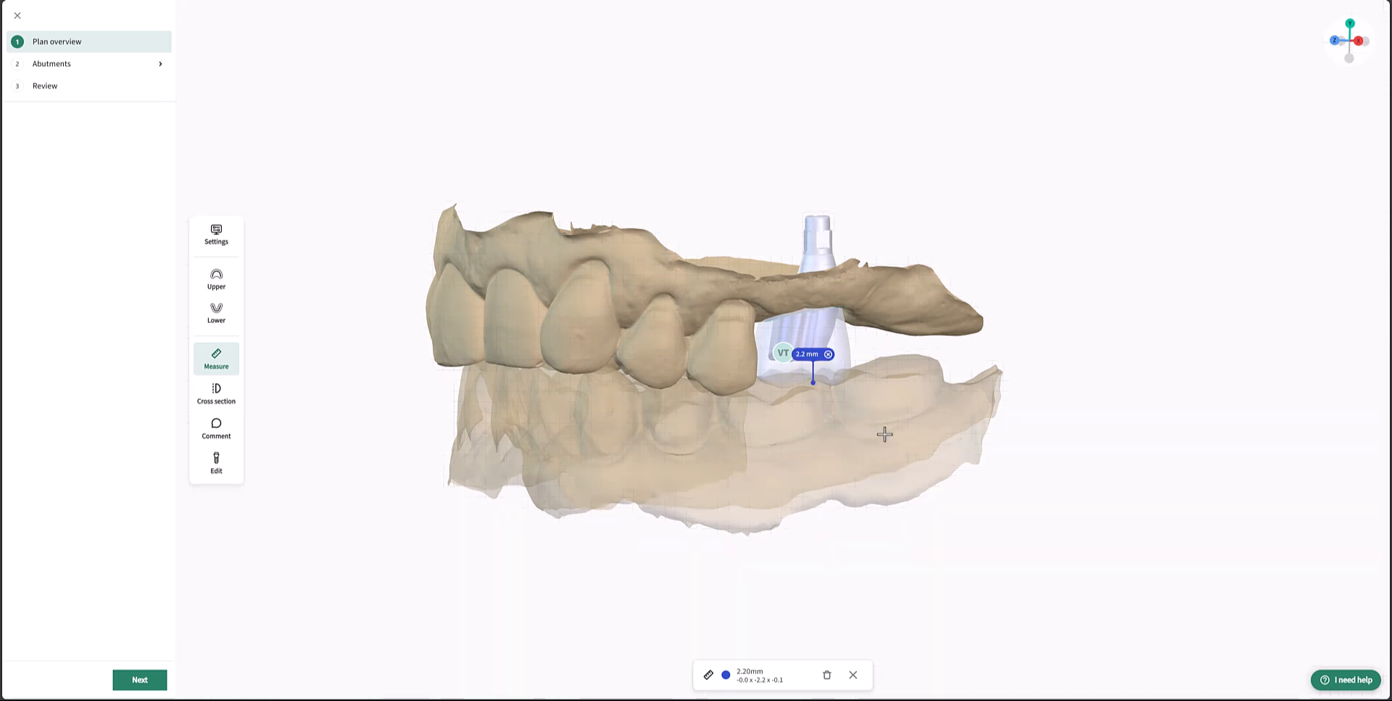
left_click(828, 675)
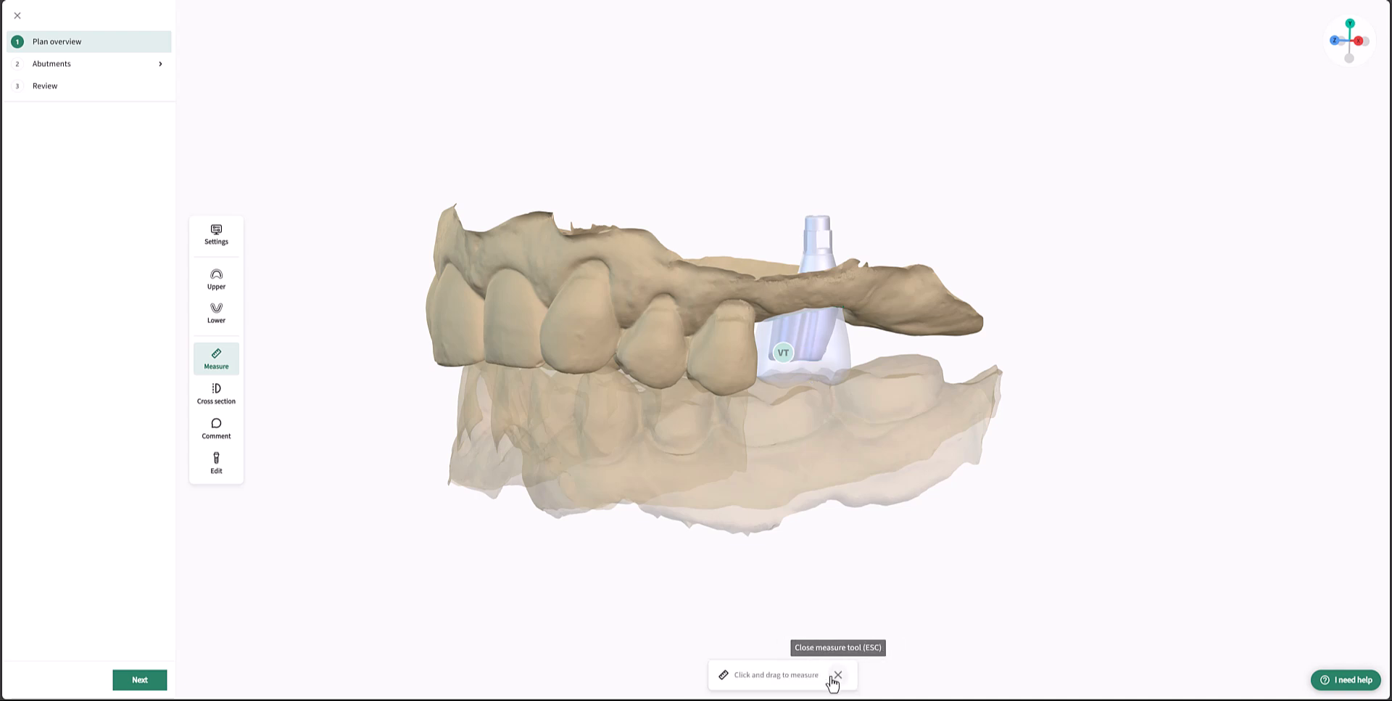
left_click(838, 675)
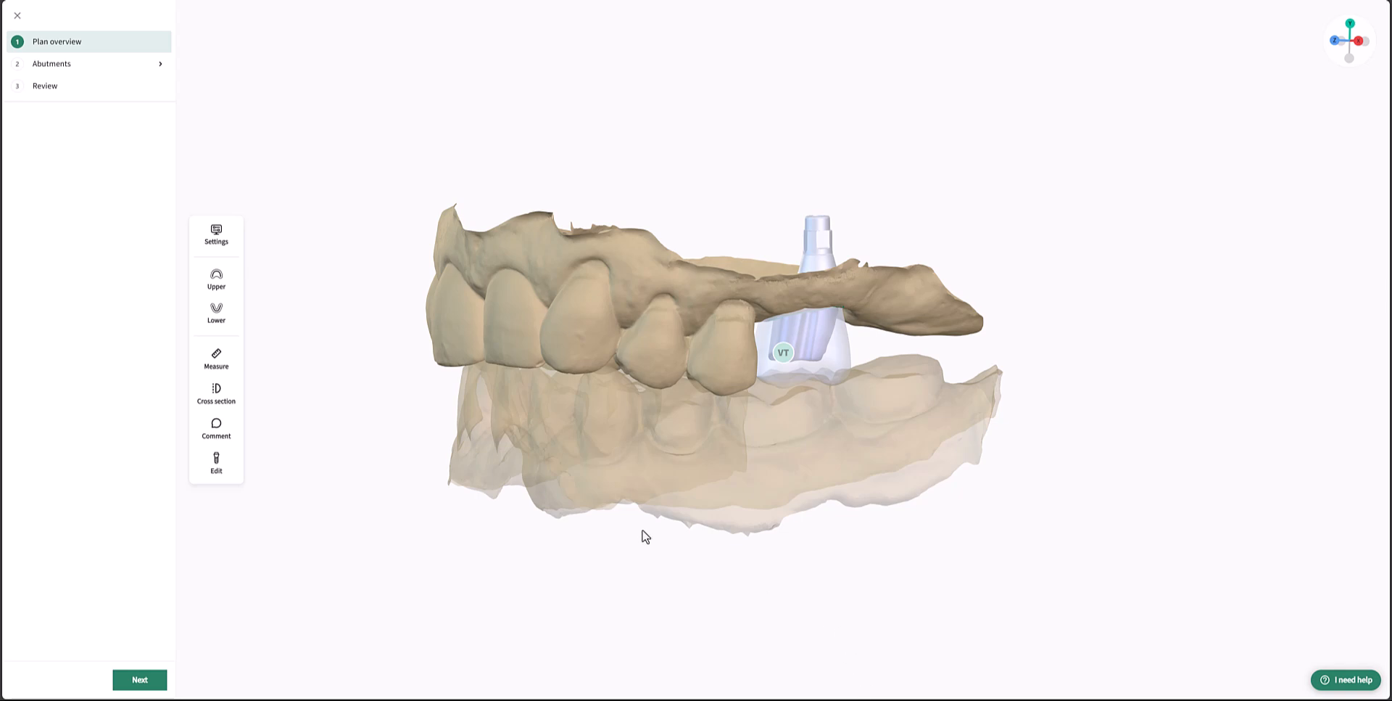
Examine the cross section through custom abutment 26 and its crown anatomy, then close the cross-section view.
left_click(224, 396)
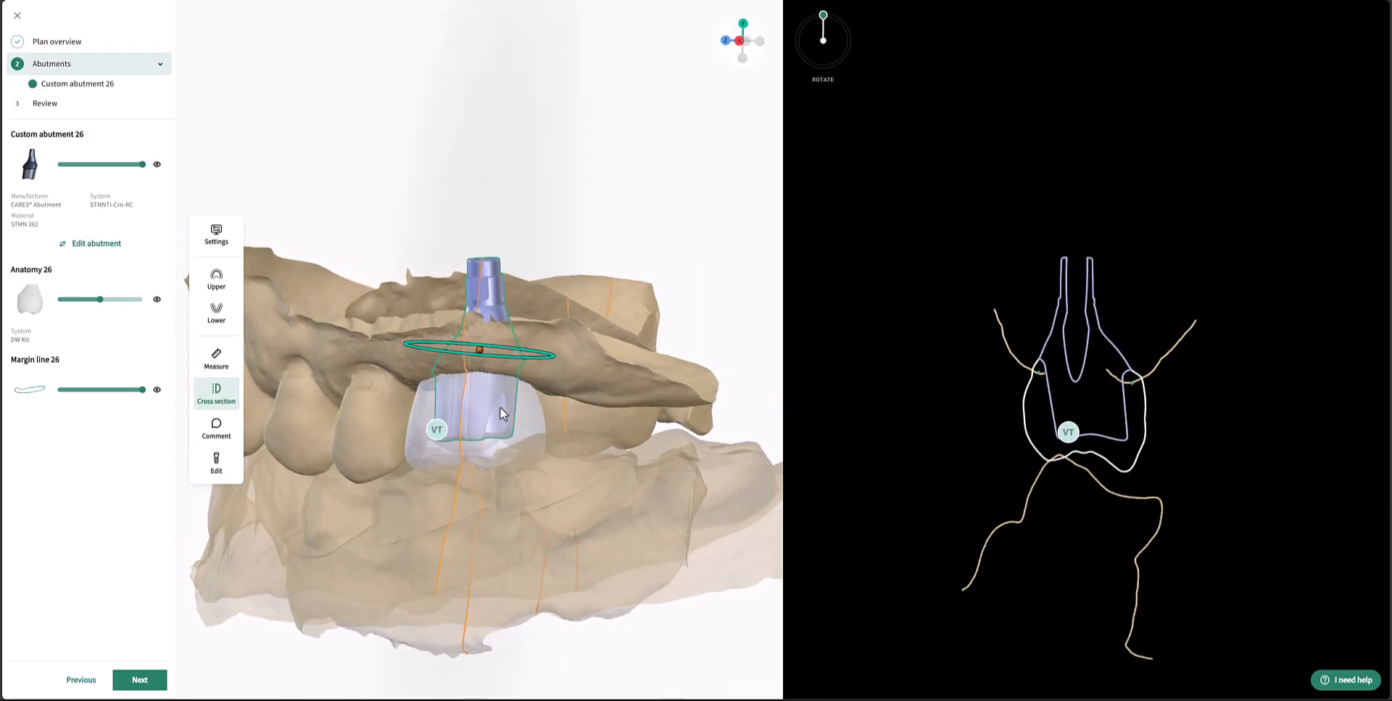
right_click_drag(592, 446, 631, 438)
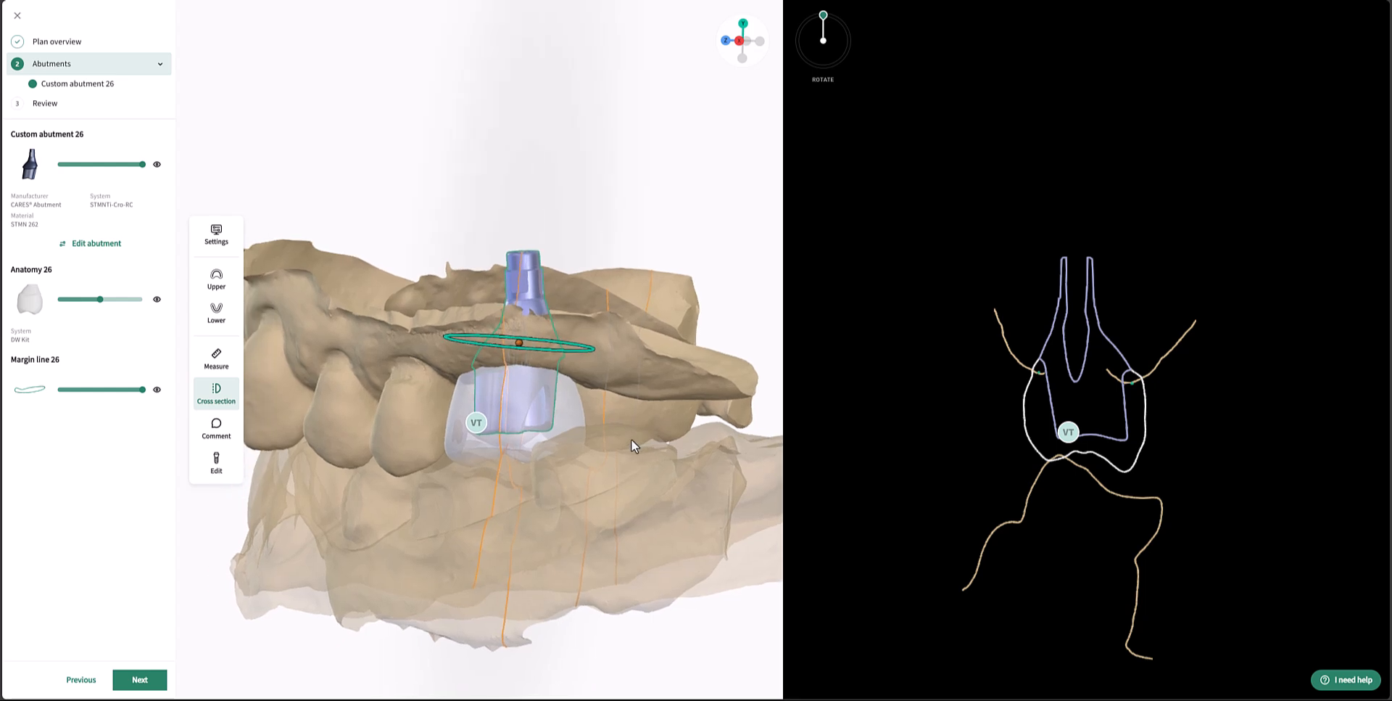
left_click_drag(647, 437, 681, 440)
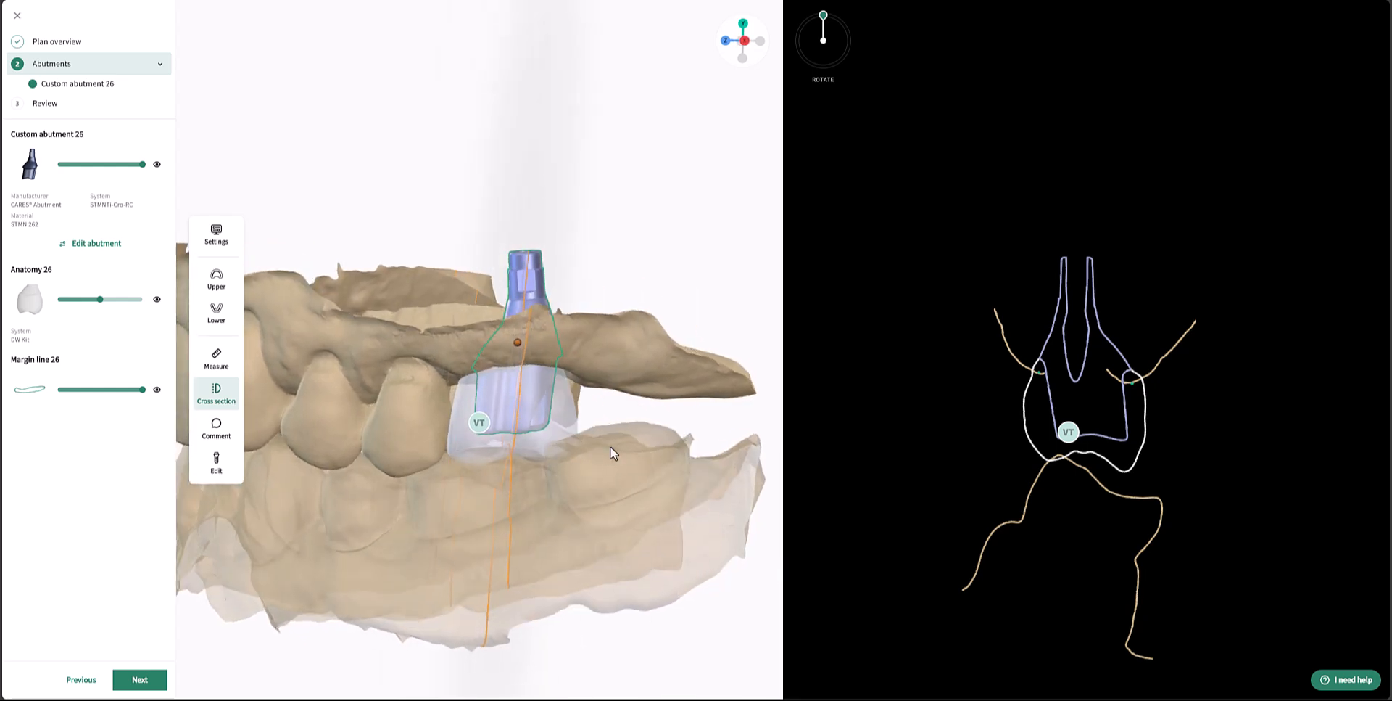
left_click(225, 402)
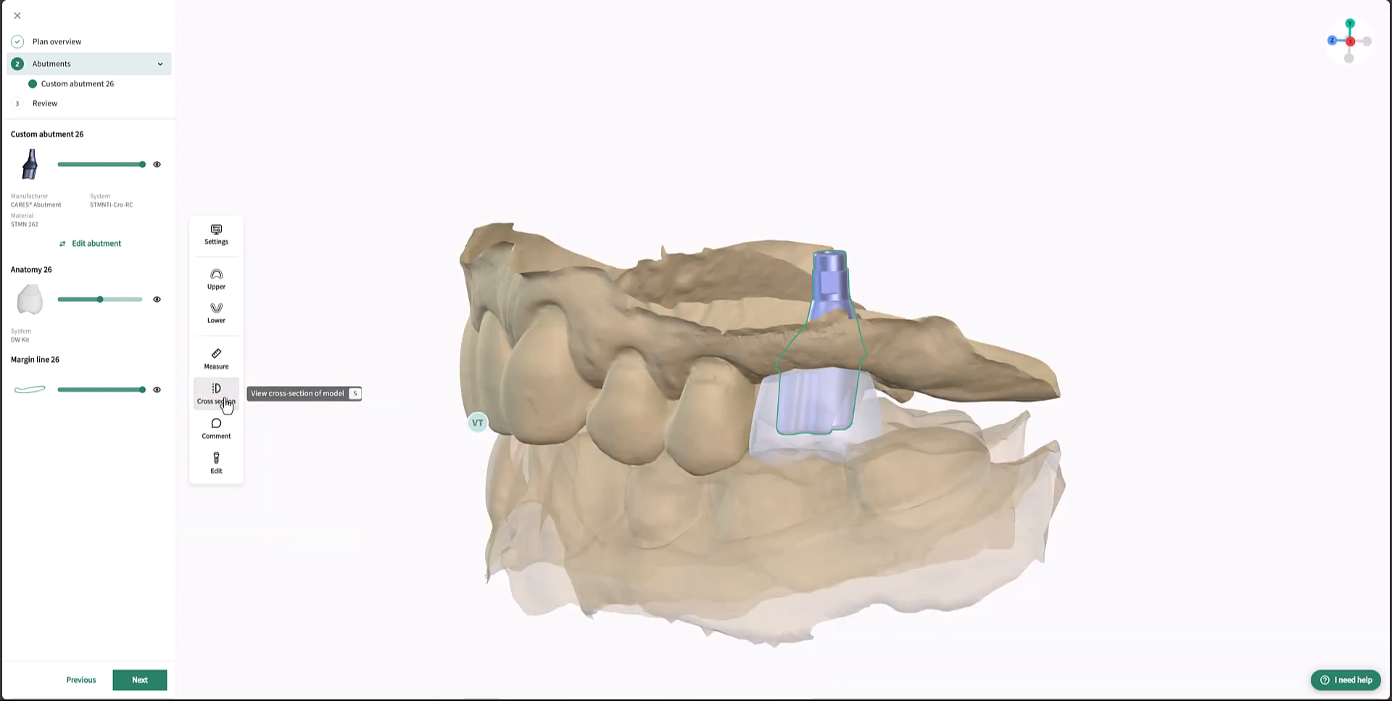
Open custom abutment 26 in the Abutment Editor and hide the lower arch.
left_click(234, 472)
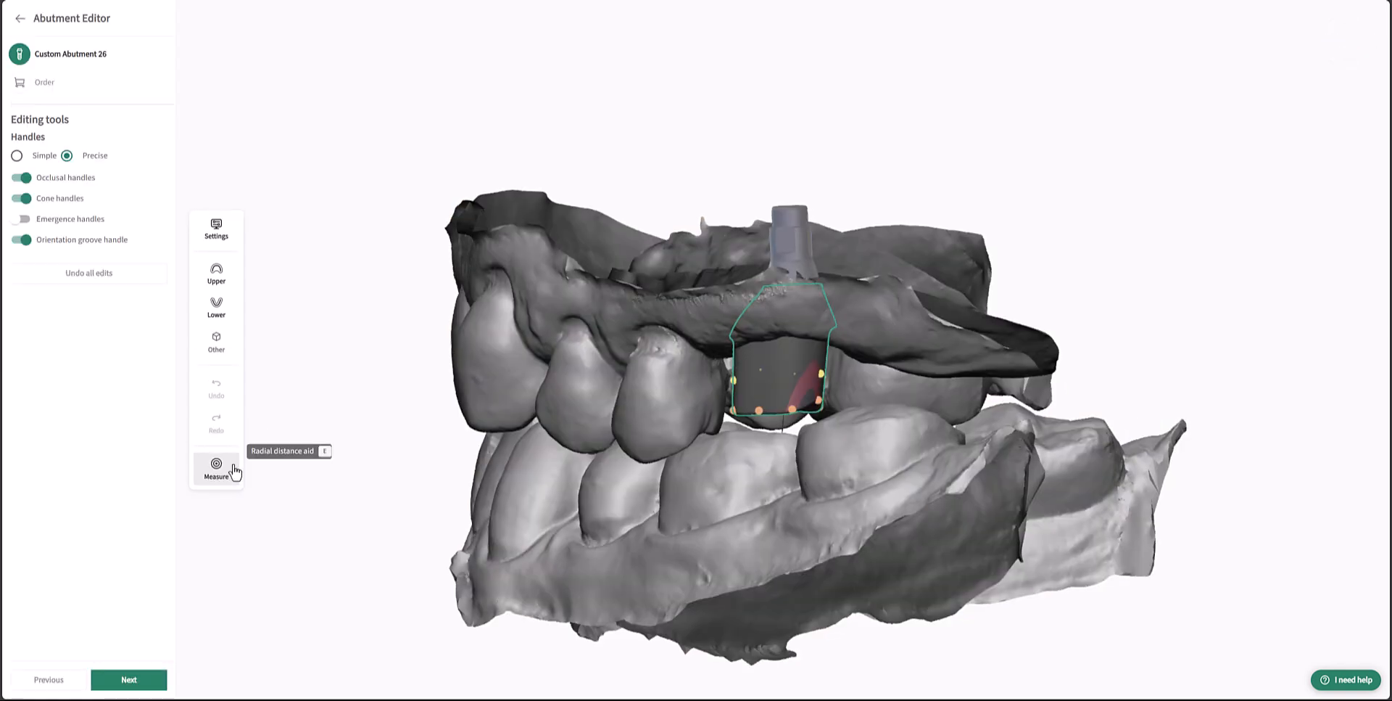
middle_click_drag(835, 507, 803, 496)
right_click_drag(825, 494, 883, 506)
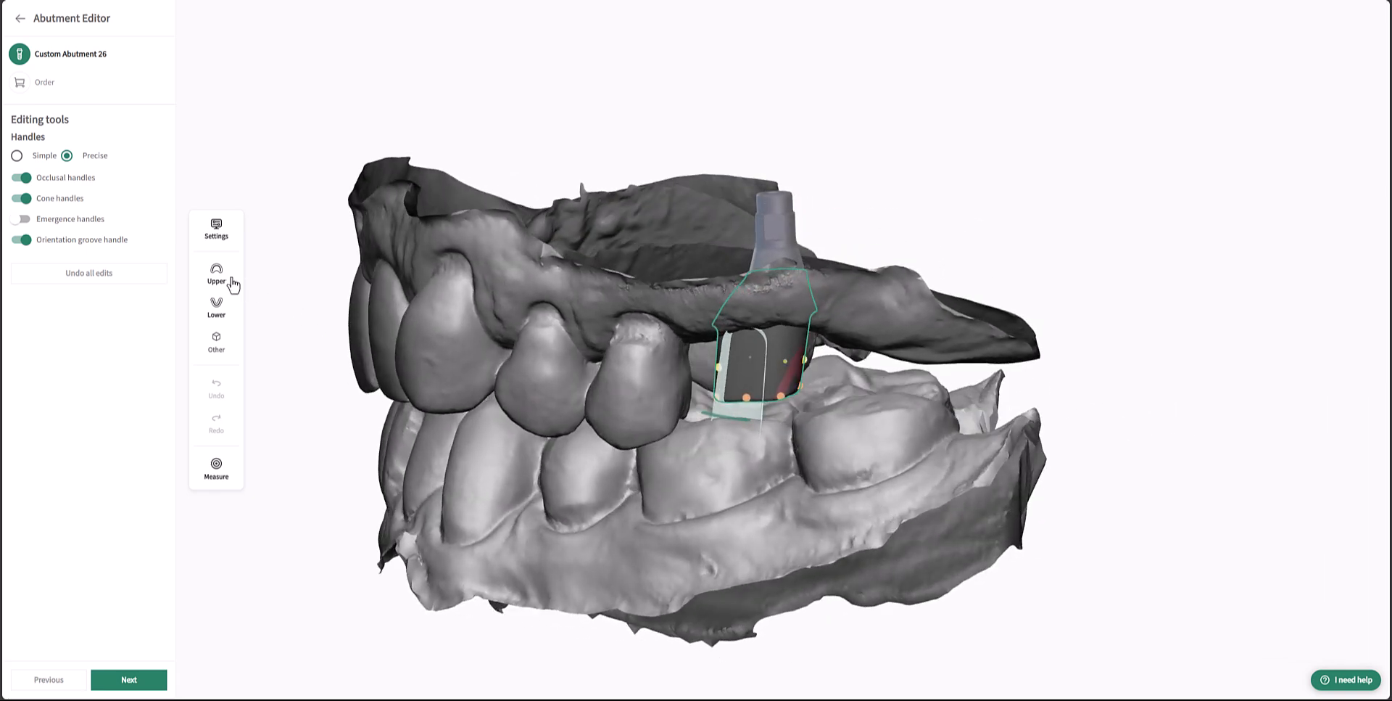
left_click(217, 308)
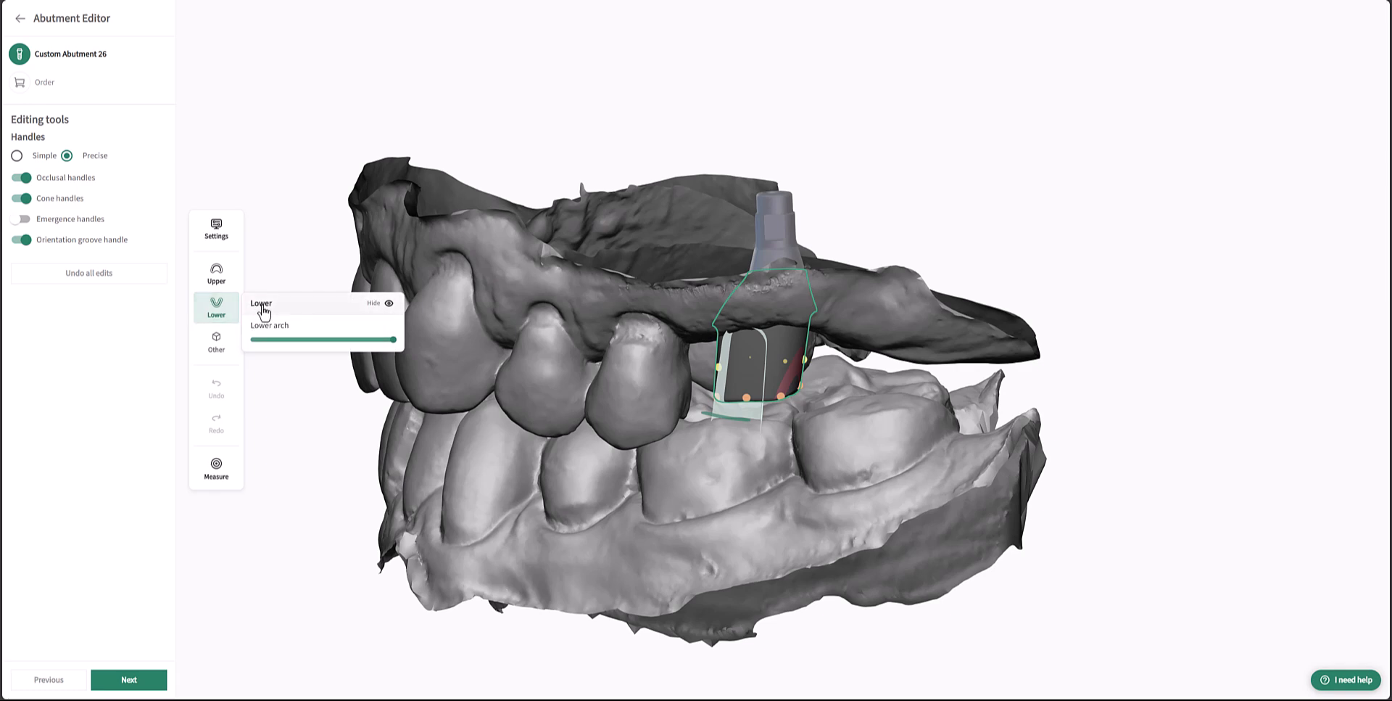
left_click(262, 304)
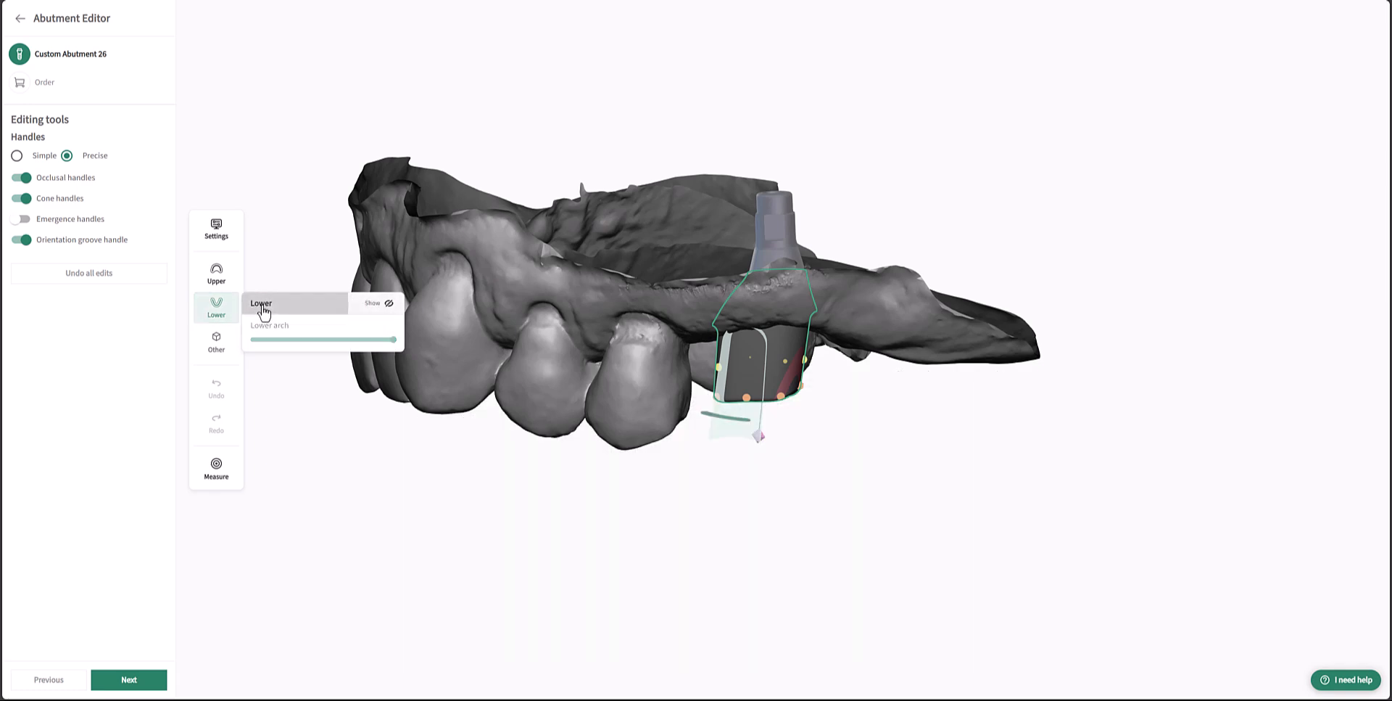
Rotate the abutment's orientation groove from the outer side of the arch to the side facing the adjacent premolar.
left_click(708, 415)
right_click_drag(851, 563, 873, 492)
left_click_drag(898, 579, 939, 479)
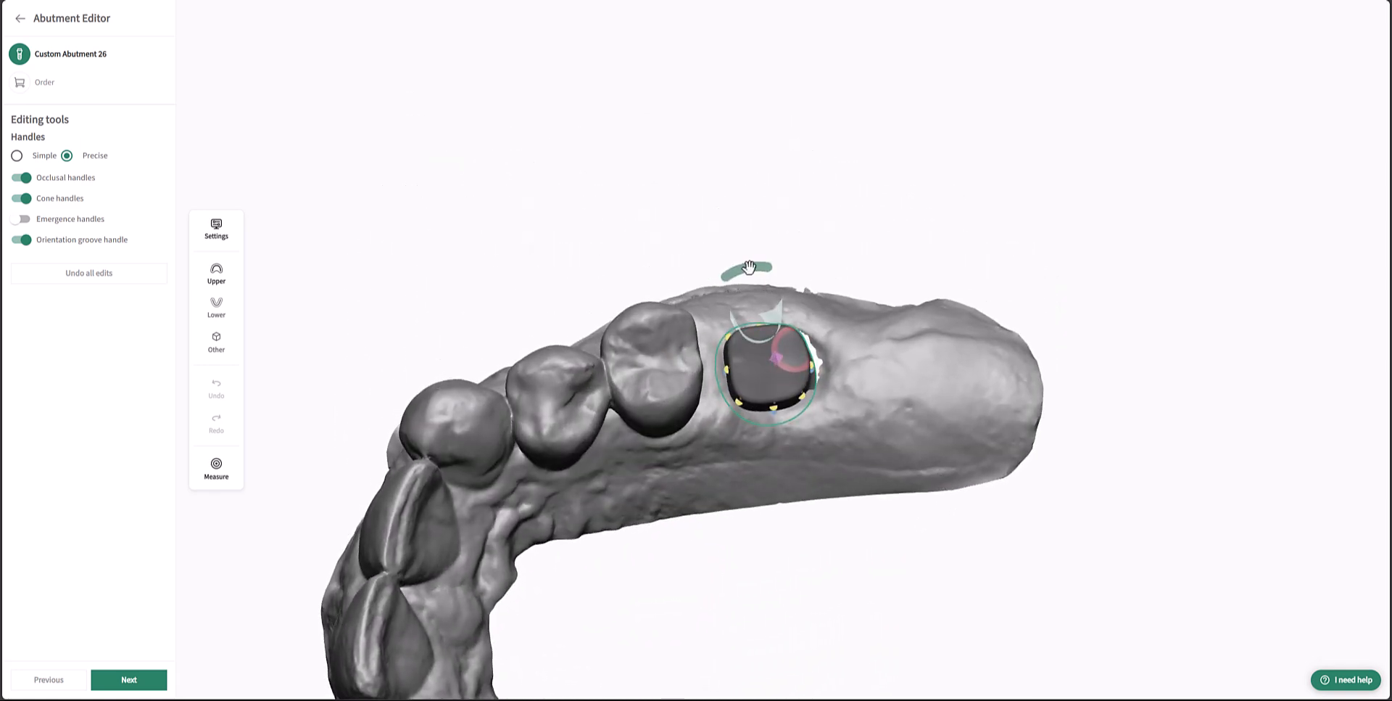
mouse_move(749, 268)
left_mouse_down()
mouse_move(697, 290)
mouse_move(679, 376)
left_mouse_up()
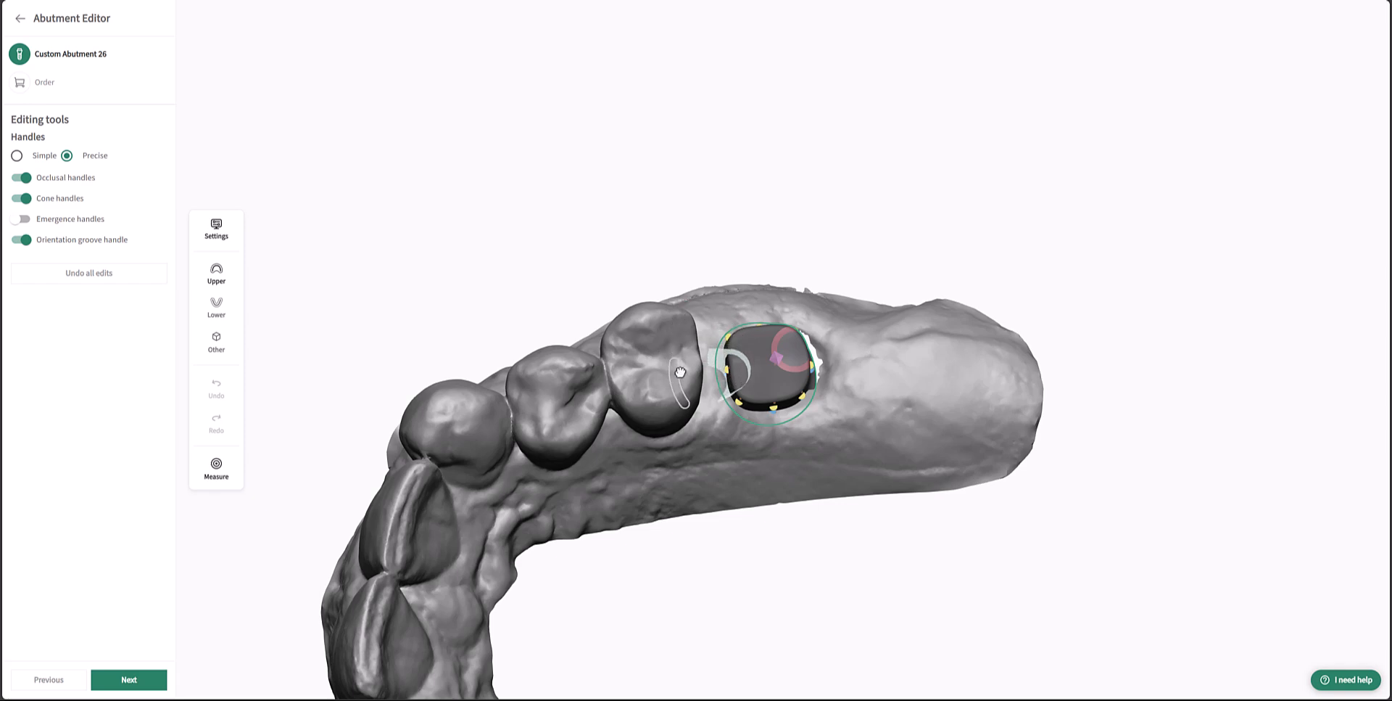
left_click_drag(681, 372, 680, 375)
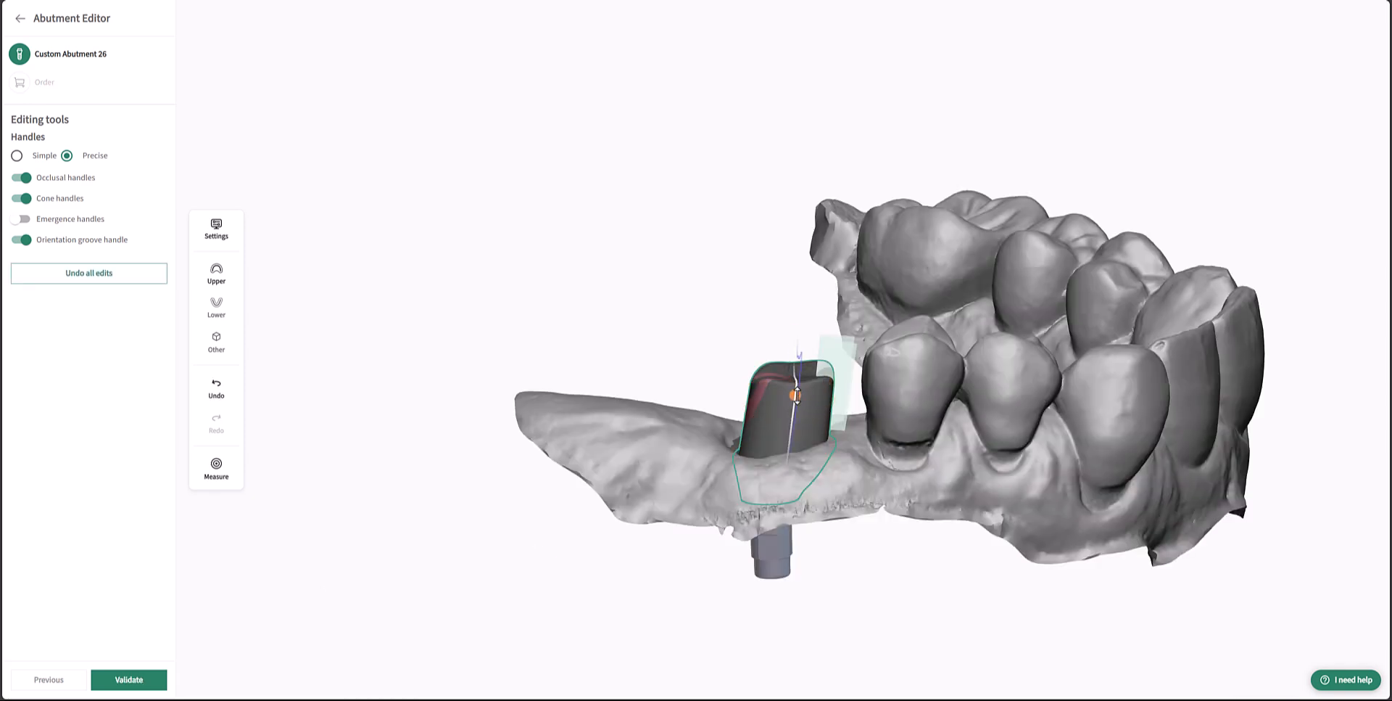
Raise the abutment's occlusal edge slightly with its orange handle, and fine-tune the abutment with the purple handle above it.
left_click(796, 395)
mouse_move(796, 393)
left_mouse_down()
mouse_move(798, 379)
mouse_move(764, 383)
mouse_move(797, 386)
left_mouse_up()
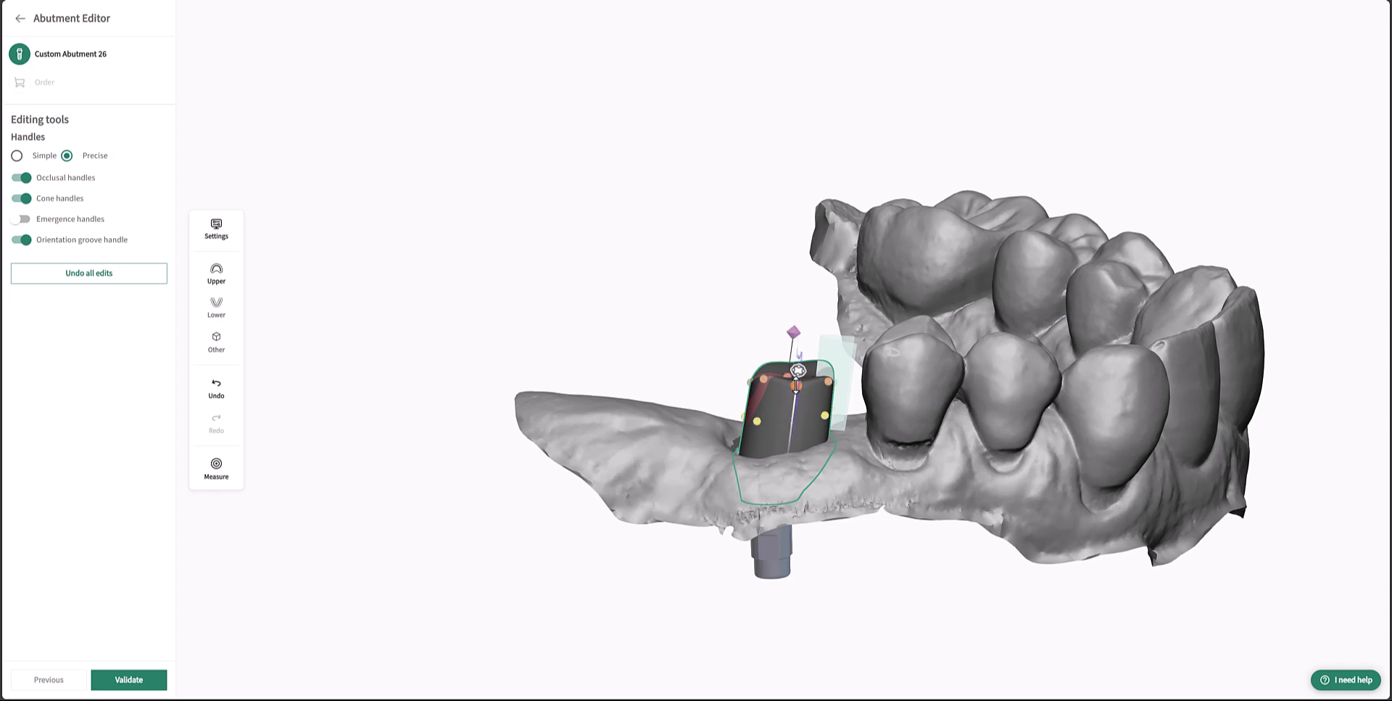
mouse_move(798, 371)
left_mouse_down()
mouse_move(804, 331)
mouse_move(799, 373)
left_mouse_up()
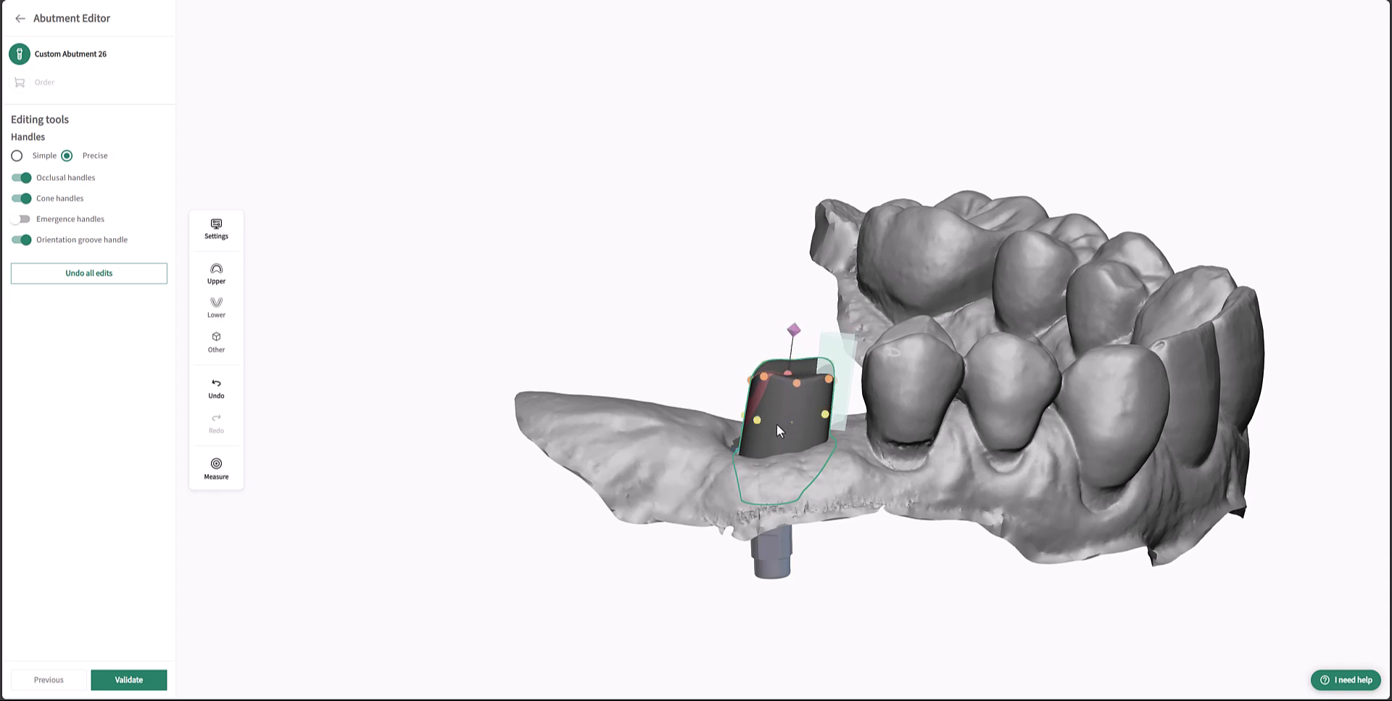
mouse_move(799, 332)
left_mouse_down()
mouse_move(771, 330)
mouse_move(795, 329)
left_mouse_up()
Turn on the radial distance aid and adjust the abutment's side walls slightly with the yellow cone handles on opposite sides.
scroll(924, 499, "up", 5)
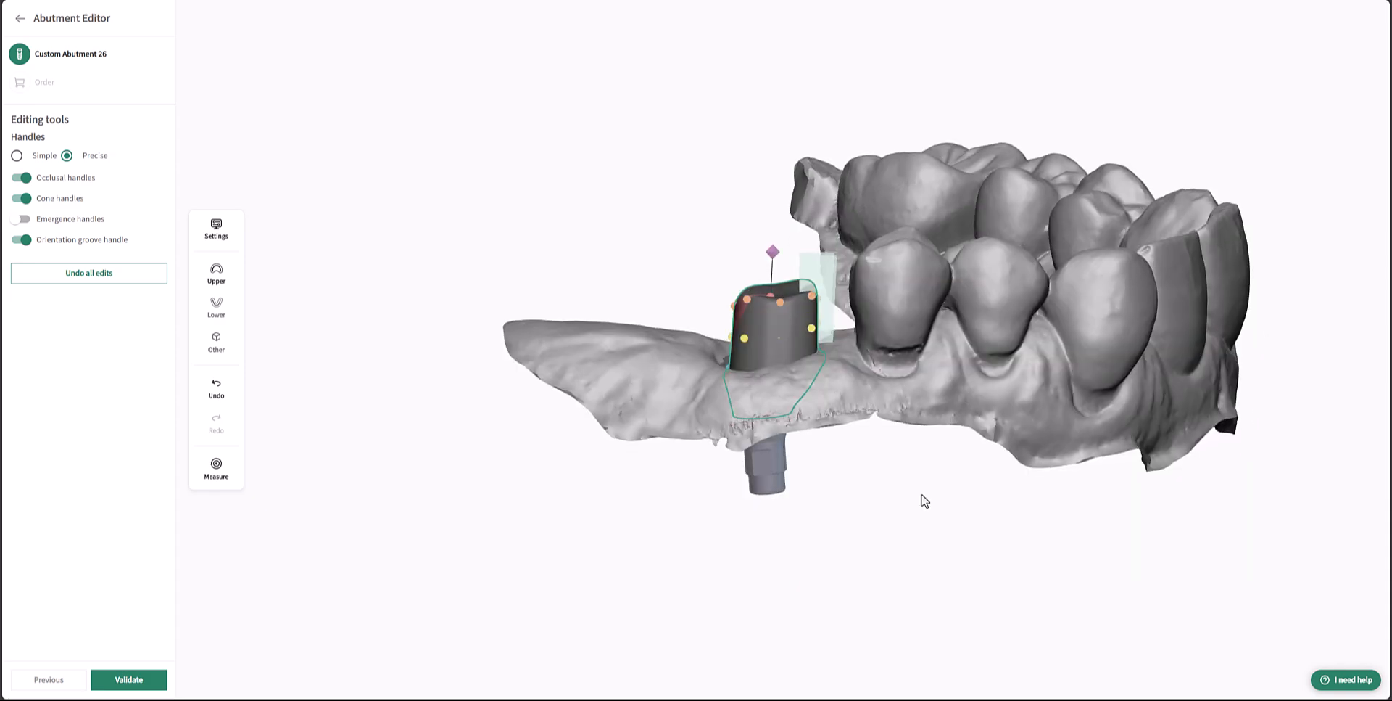
scroll(923, 498, "up", 1)
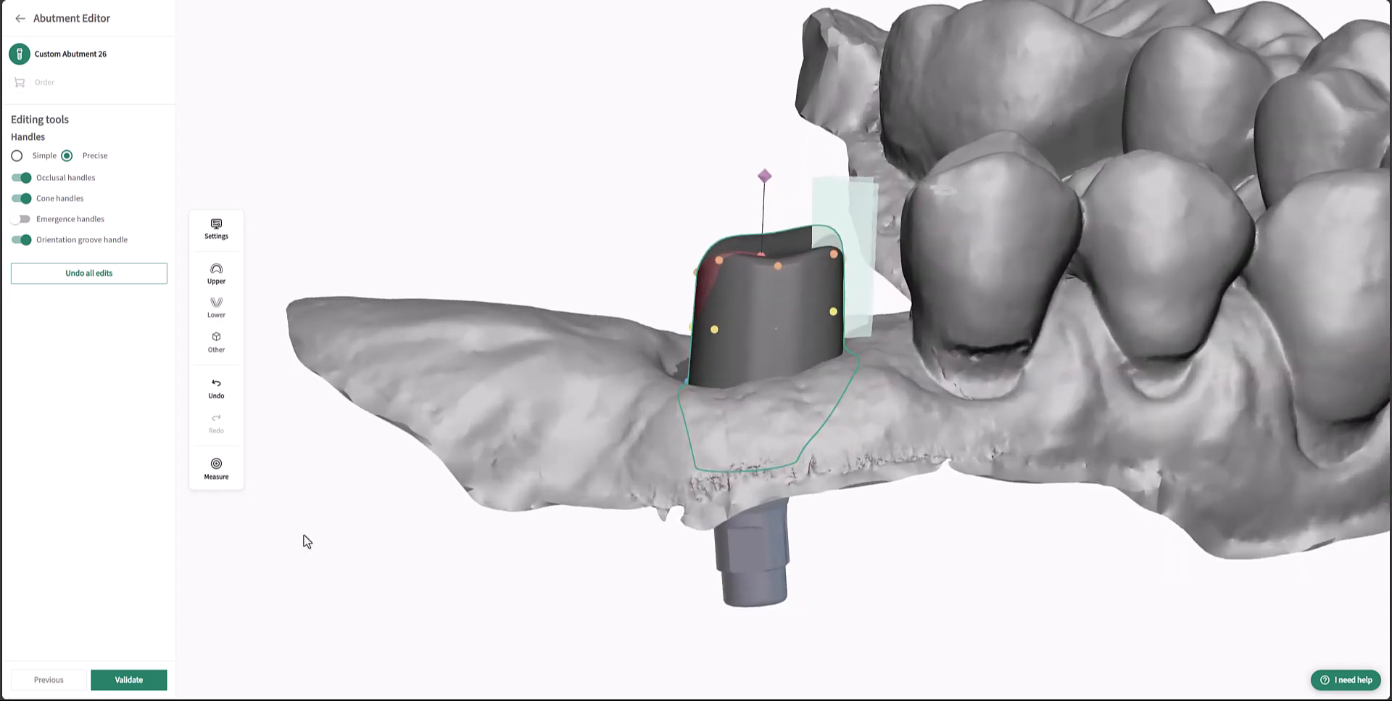
left_click(217, 467)
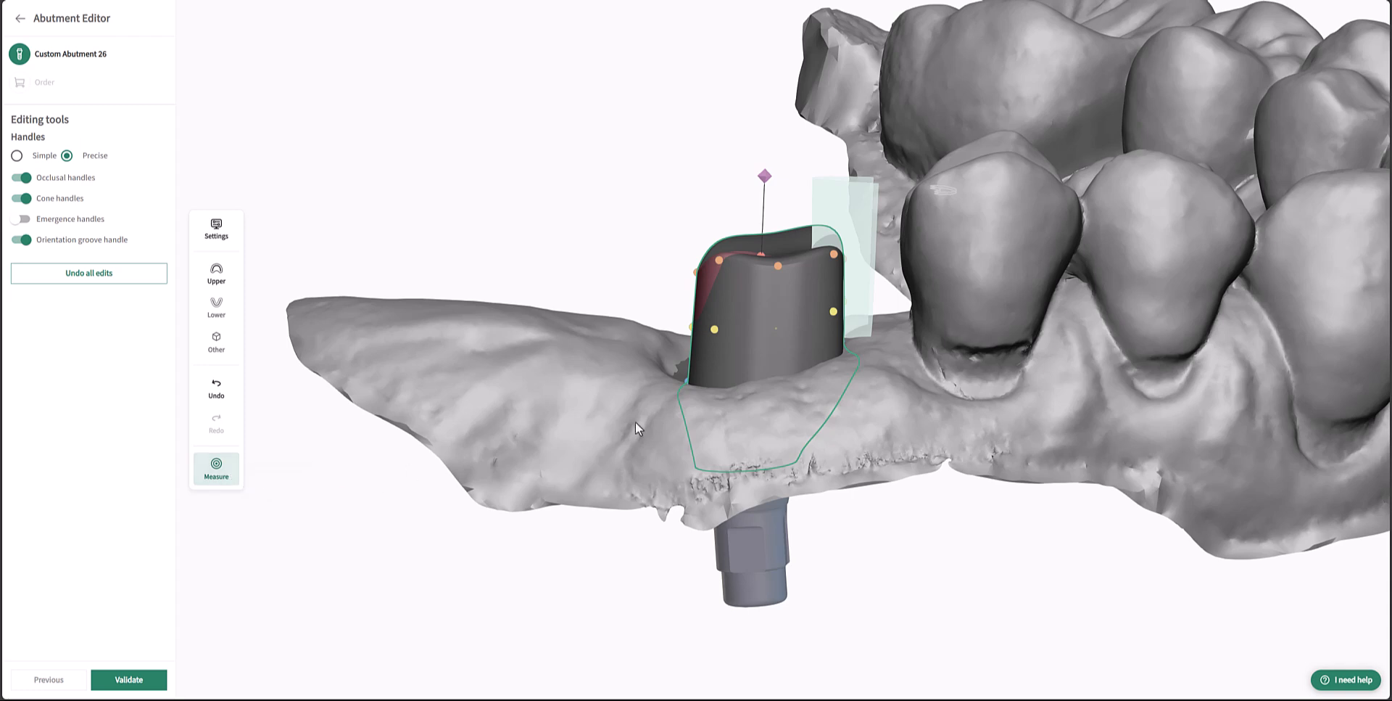
left_click_drag(835, 311, 836, 311)
mouse_move(690, 326)
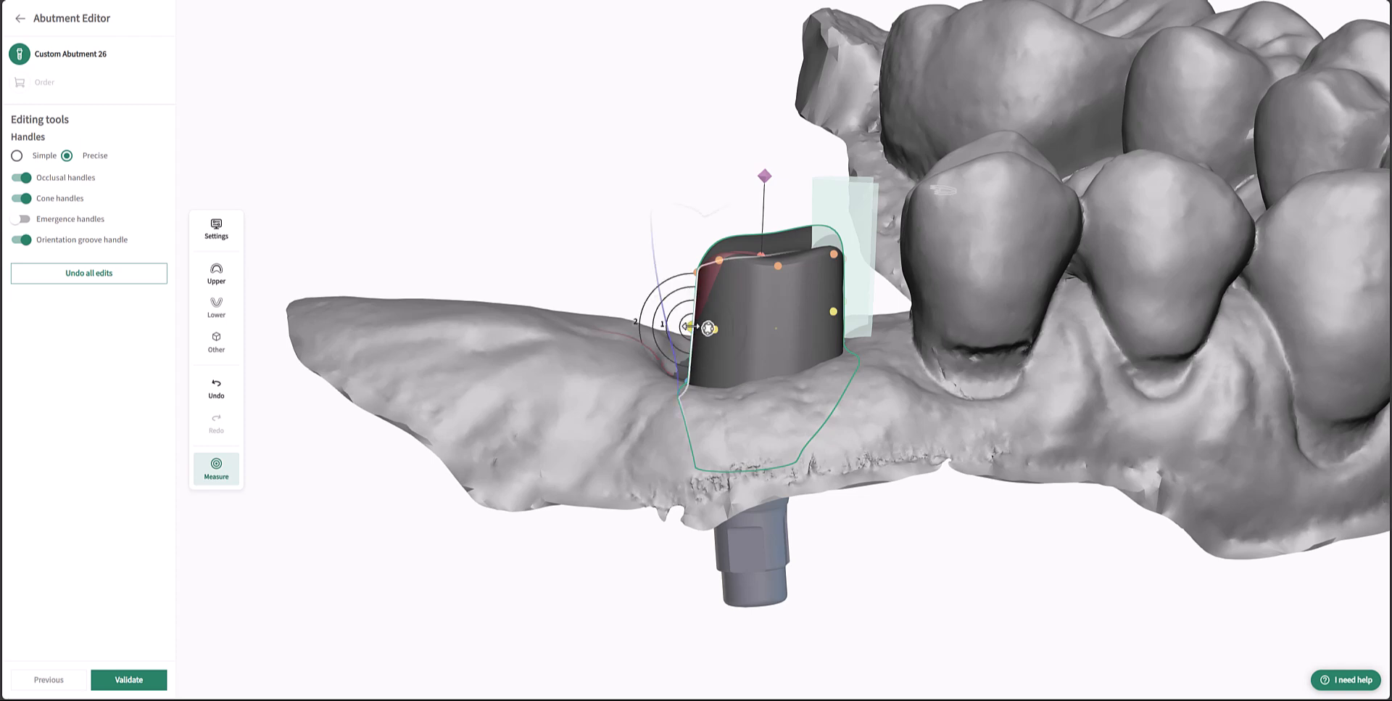
left_click_drag(690, 327, 693, 325)
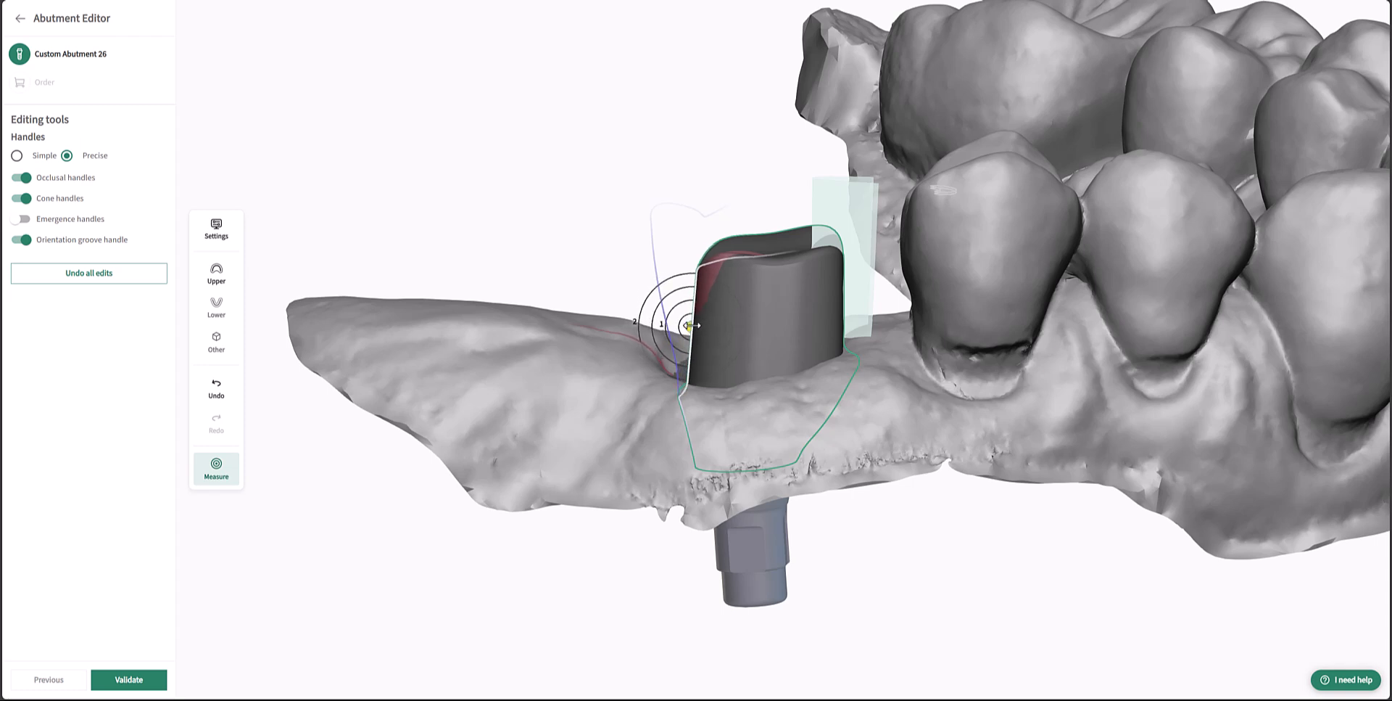
Switch the handles to Simple and back to Precise, and turn the occlusal and cone handles off and on again.
right_click_drag(578, 426, 588, 475)
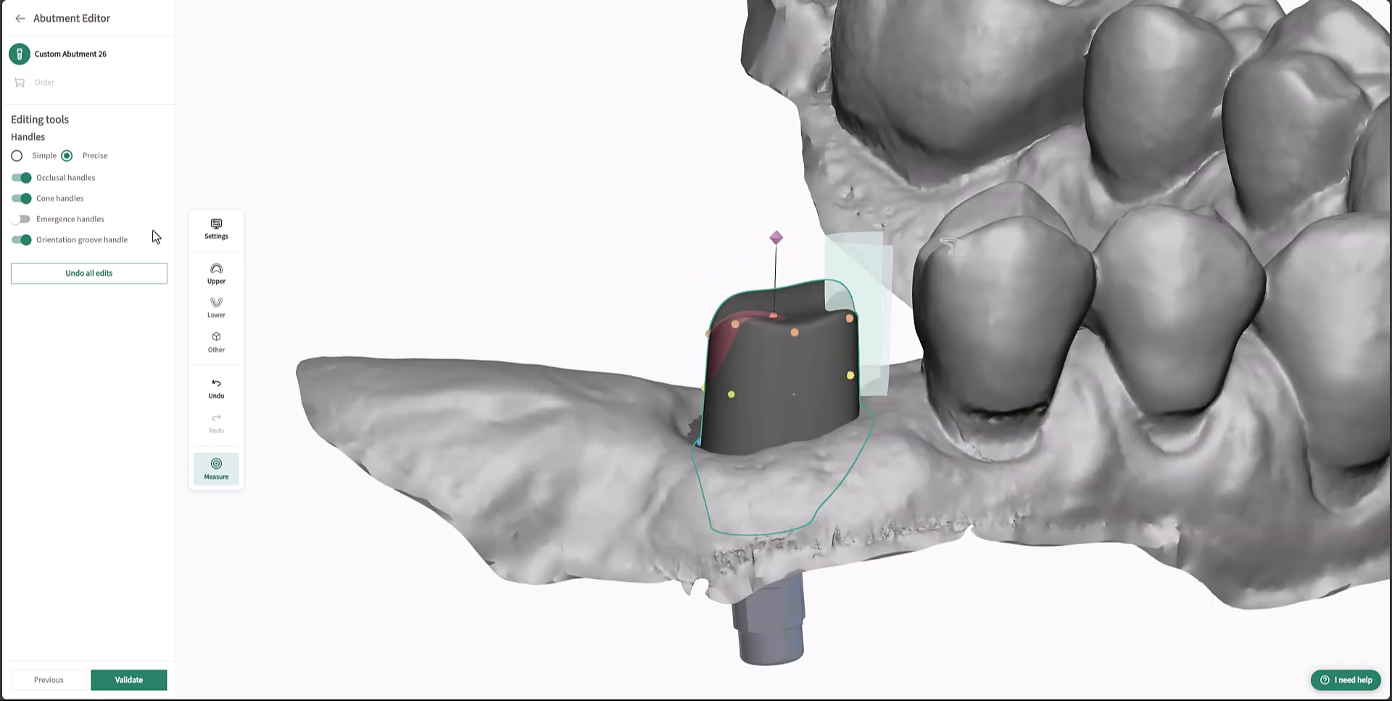
left_click(17, 157)
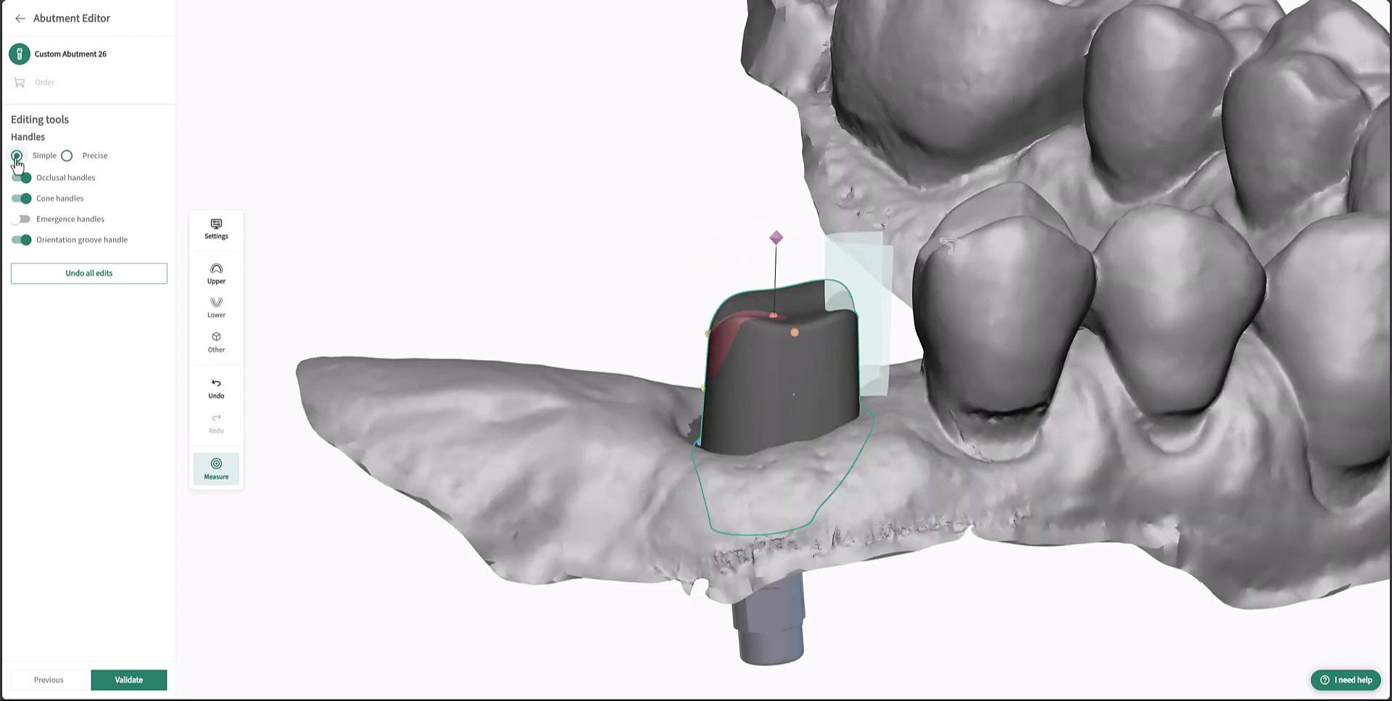
left_click(66, 156)
left_click(18, 181)
left_click(17, 181)
left_click(19, 201)
left_click(19, 200)
Undo all edits to custom abutment 26, restoring the original design from the design service.
left_click(156, 277)
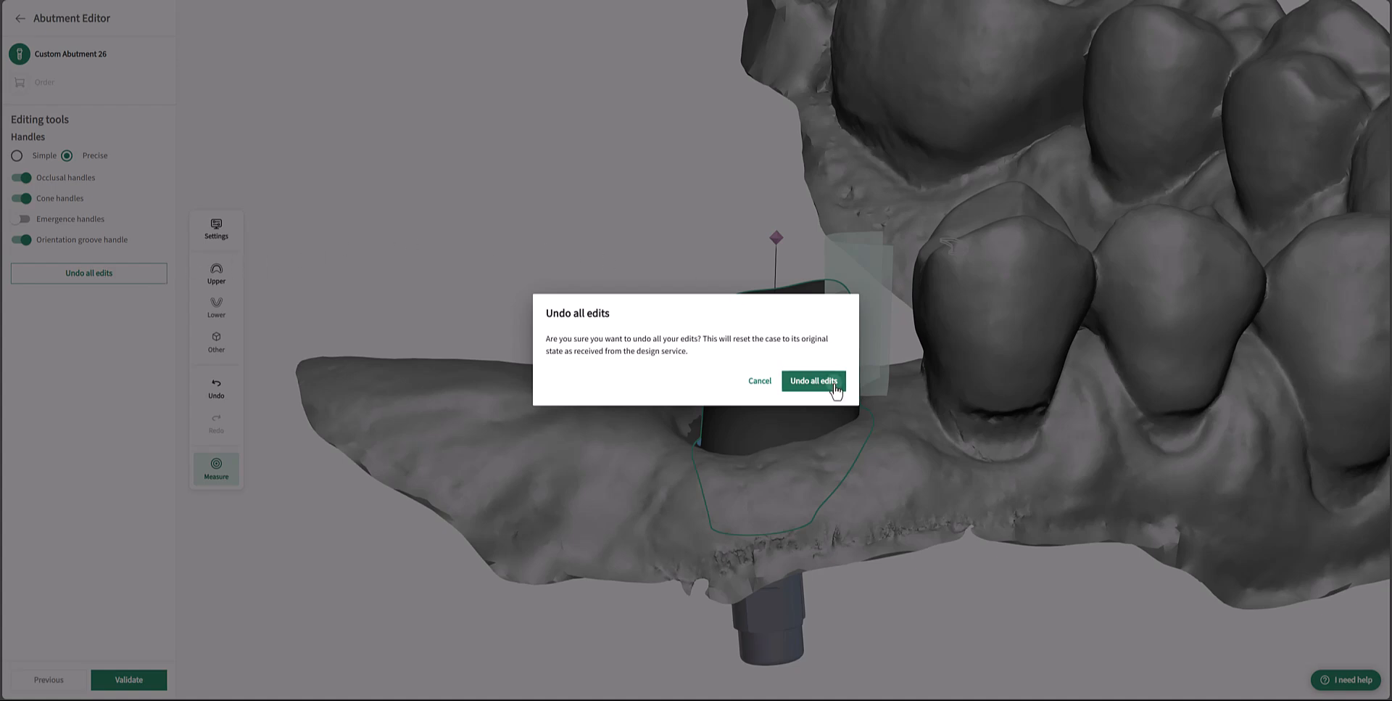
left_click(813, 381)
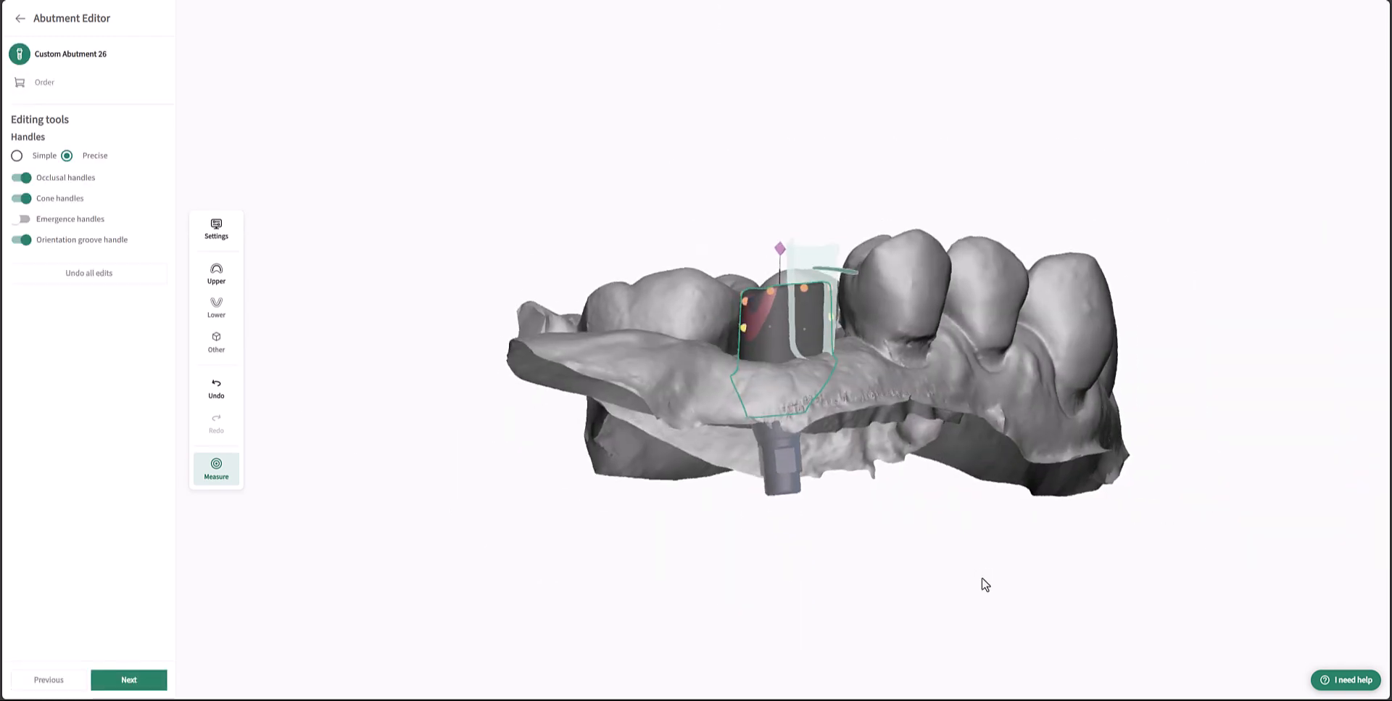
Rotate the orientation groove around custom abutment 26 with its green arc handle so it faces the neighbouring premolar, and check it from several angles.
left_click_drag(992, 453, 925, 445)
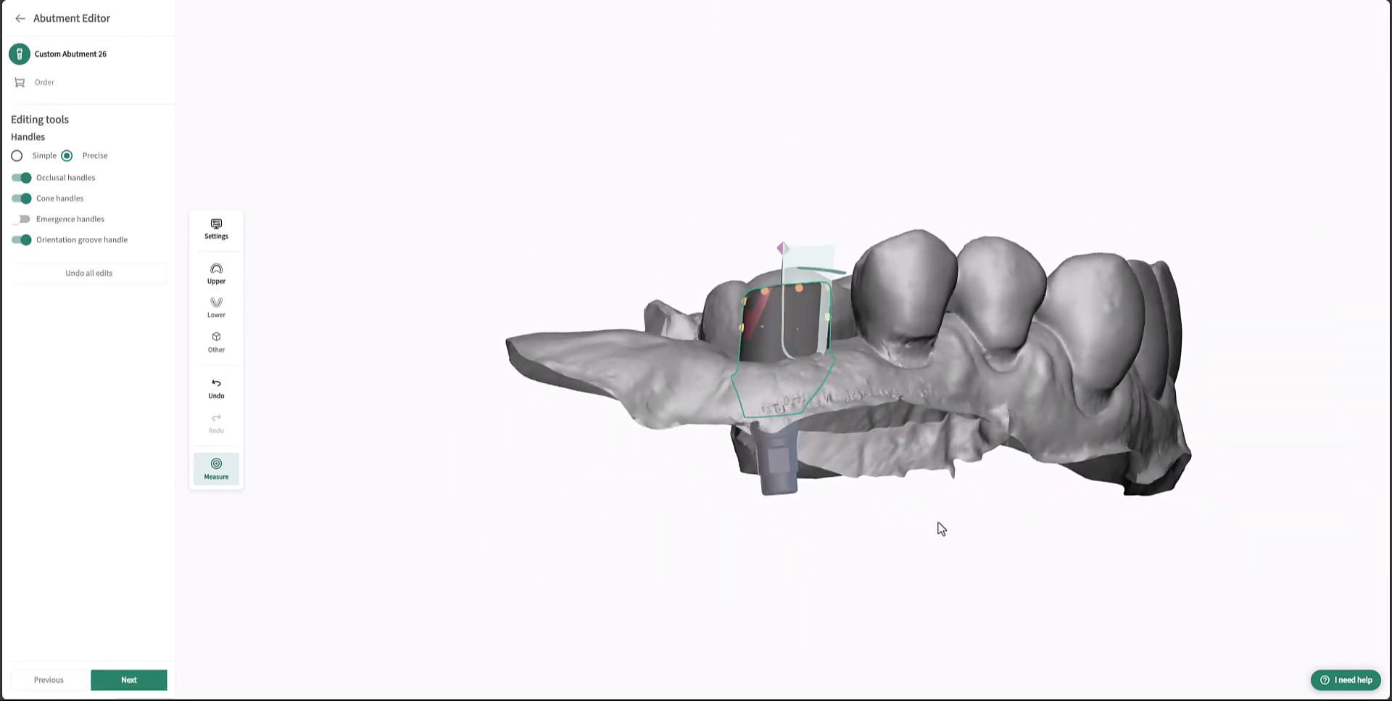
left_click_drag(938, 525, 842, 471)
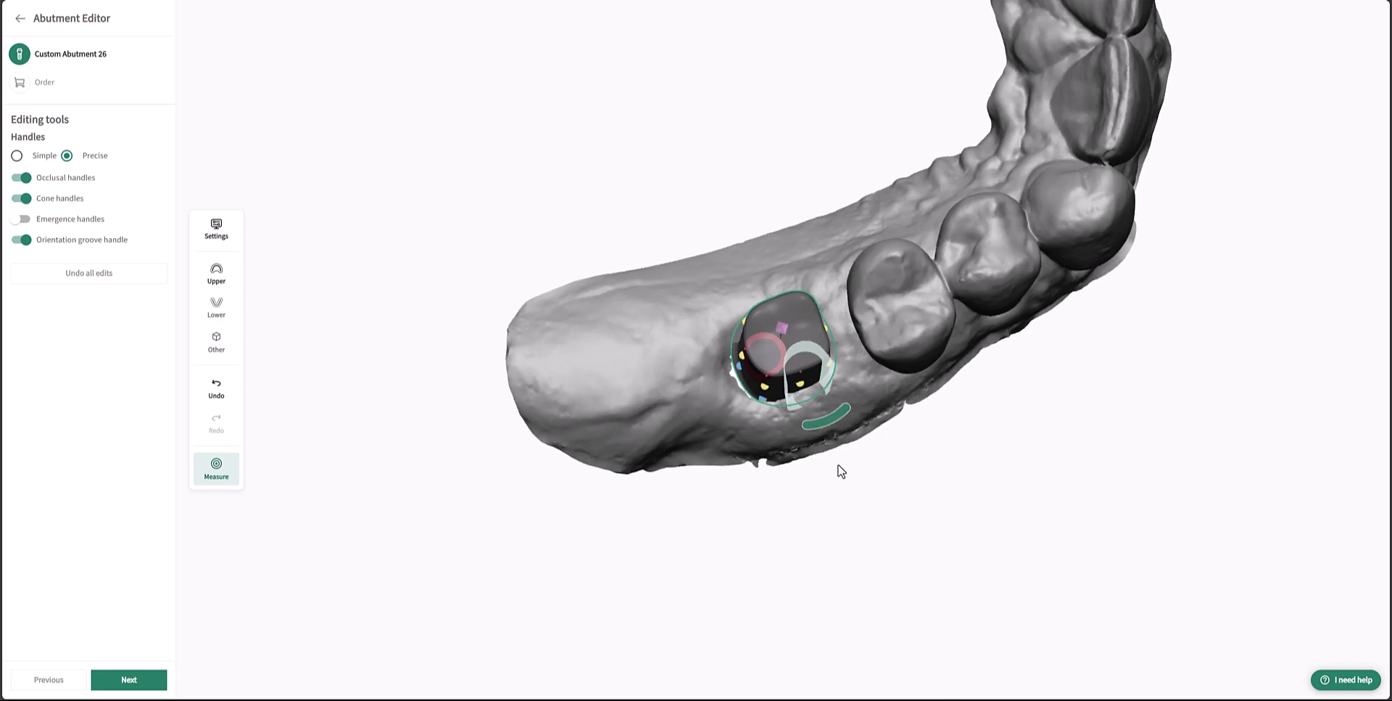
mouse_move(827, 422)
left_mouse_down()
mouse_move(855, 391)
mouse_move(845, 290)
mouse_move(839, 327)
left_mouse_up()
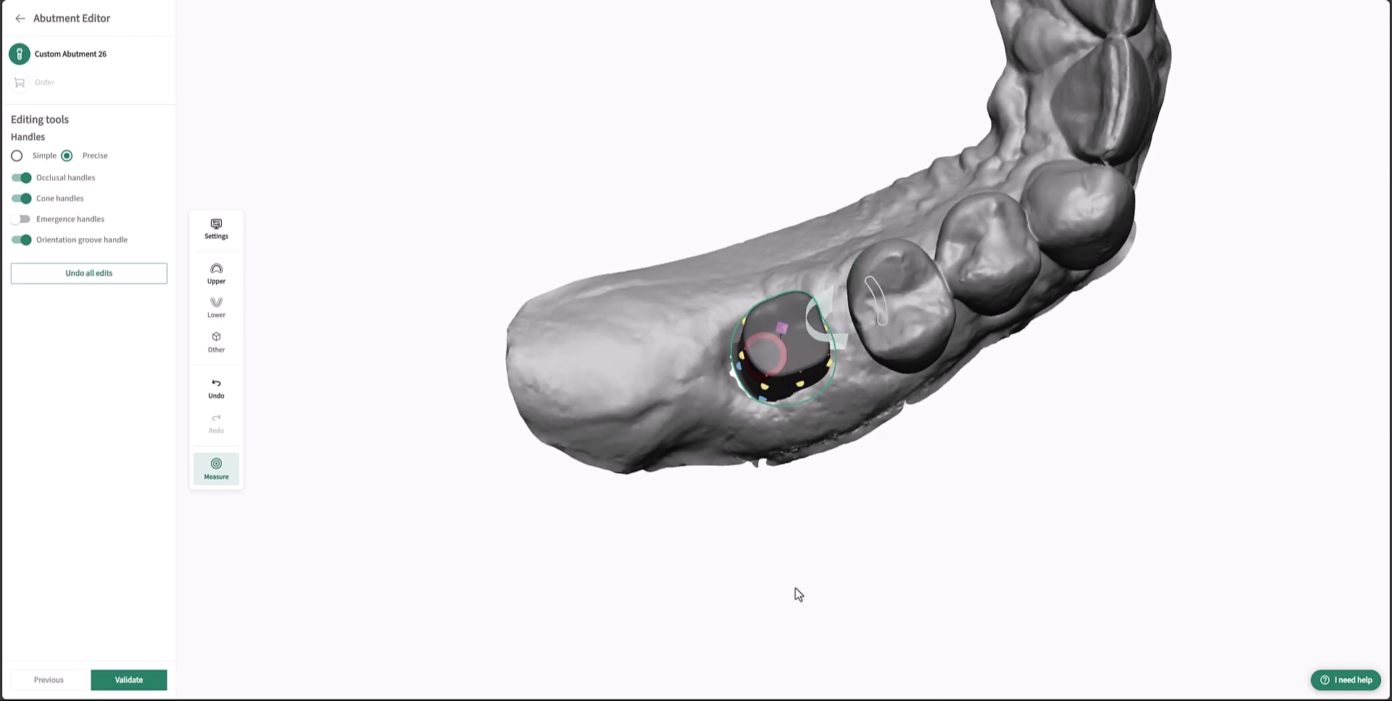
left_click_drag(771, 559, 984, 485)
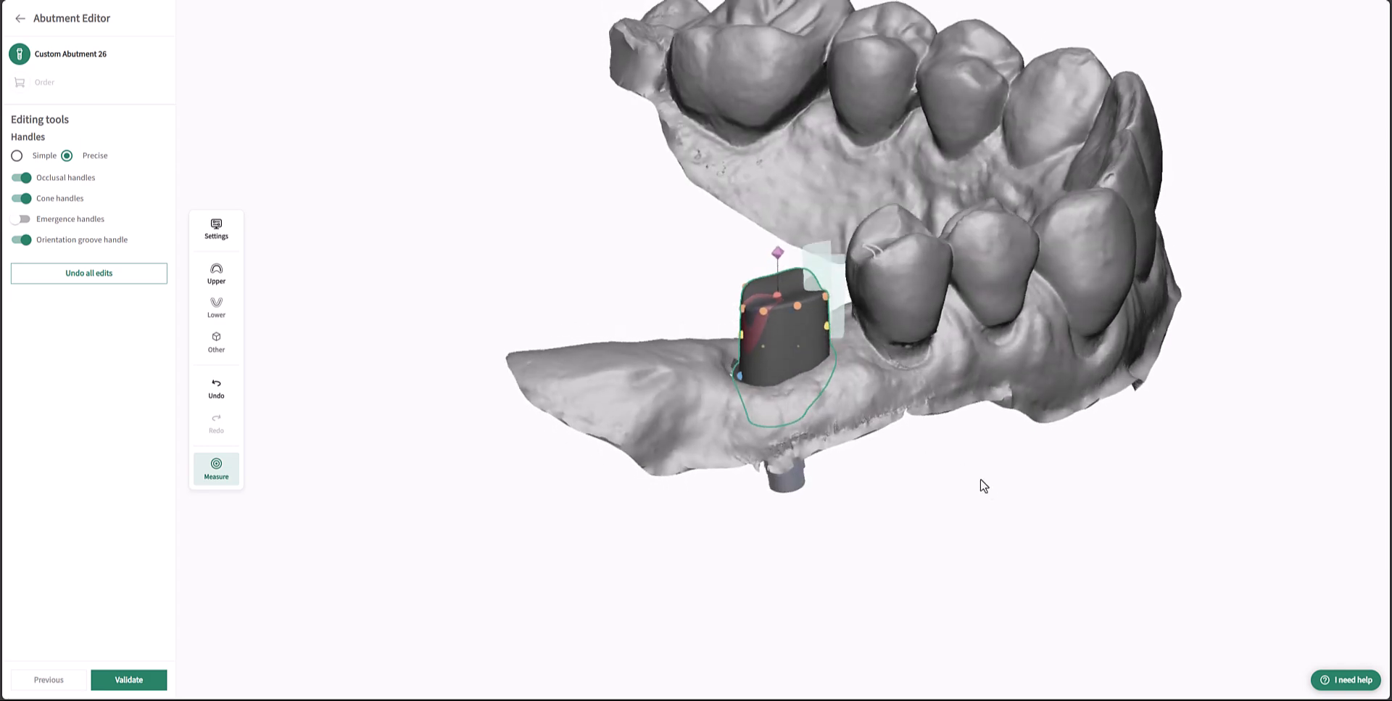
left_click_drag(899, 471, 977, 609)
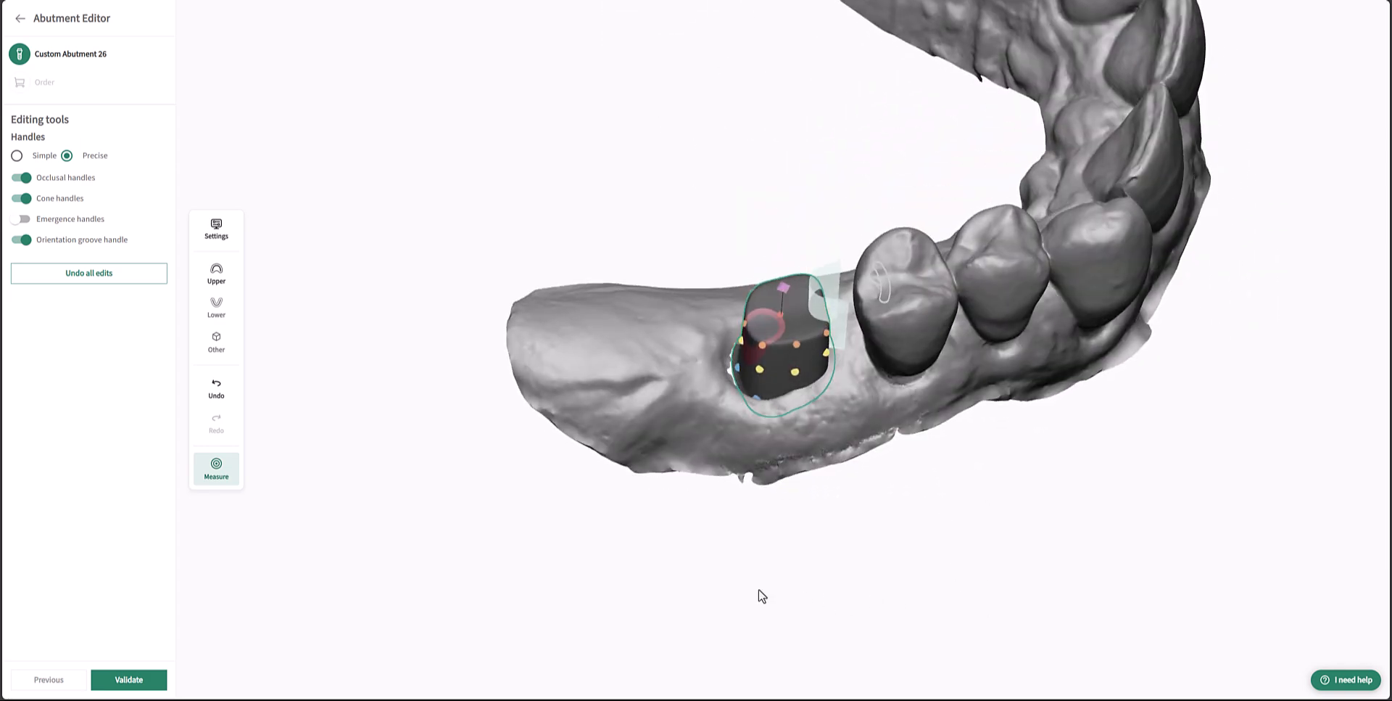
Validate the edited design of custom abutment 26, then proceed to the order and agree to the order terms.
left_click(160, 685)
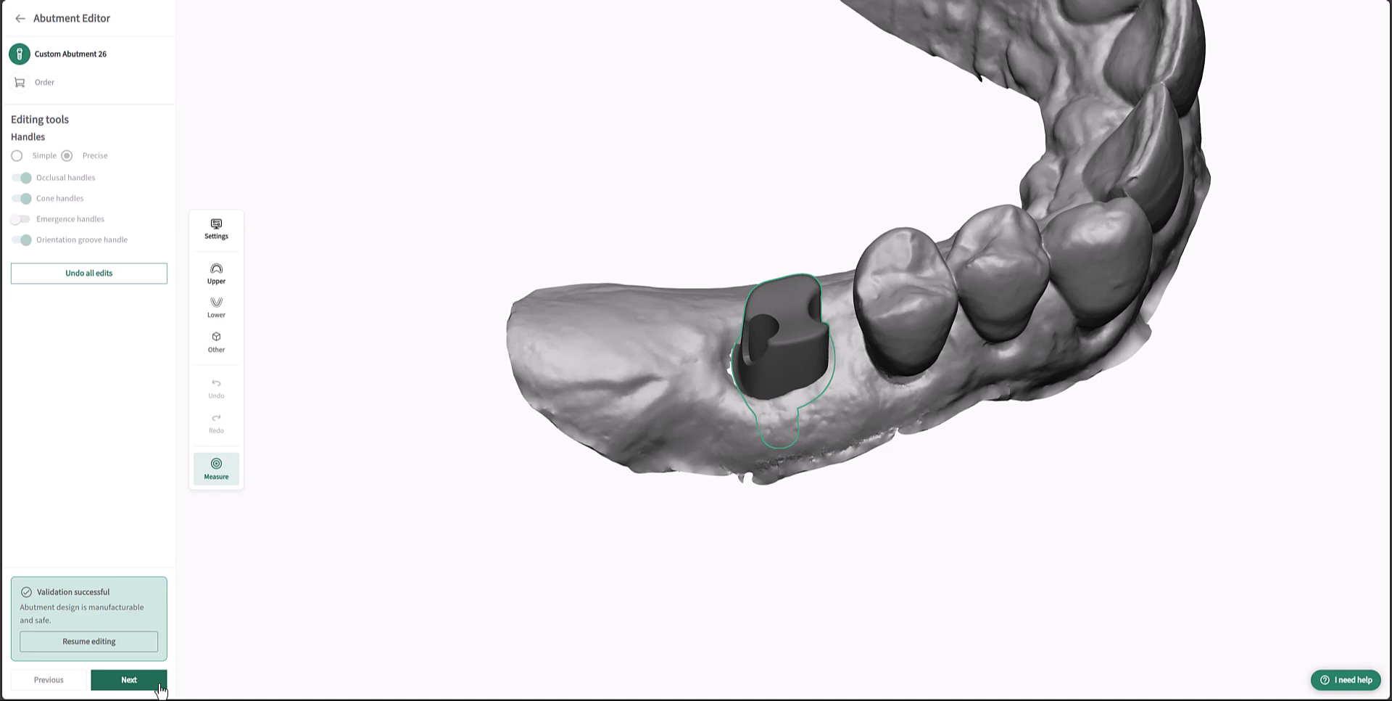
left_click(159, 684)
left_click(16, 239)
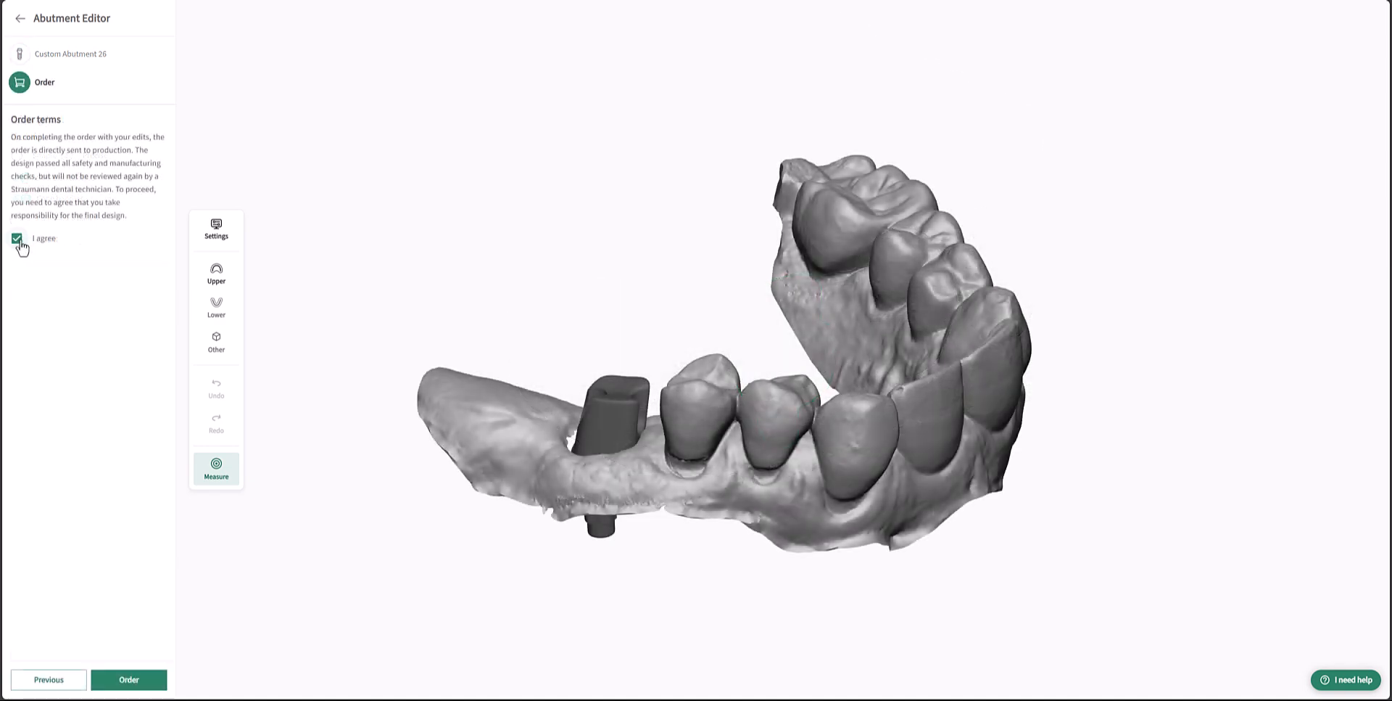